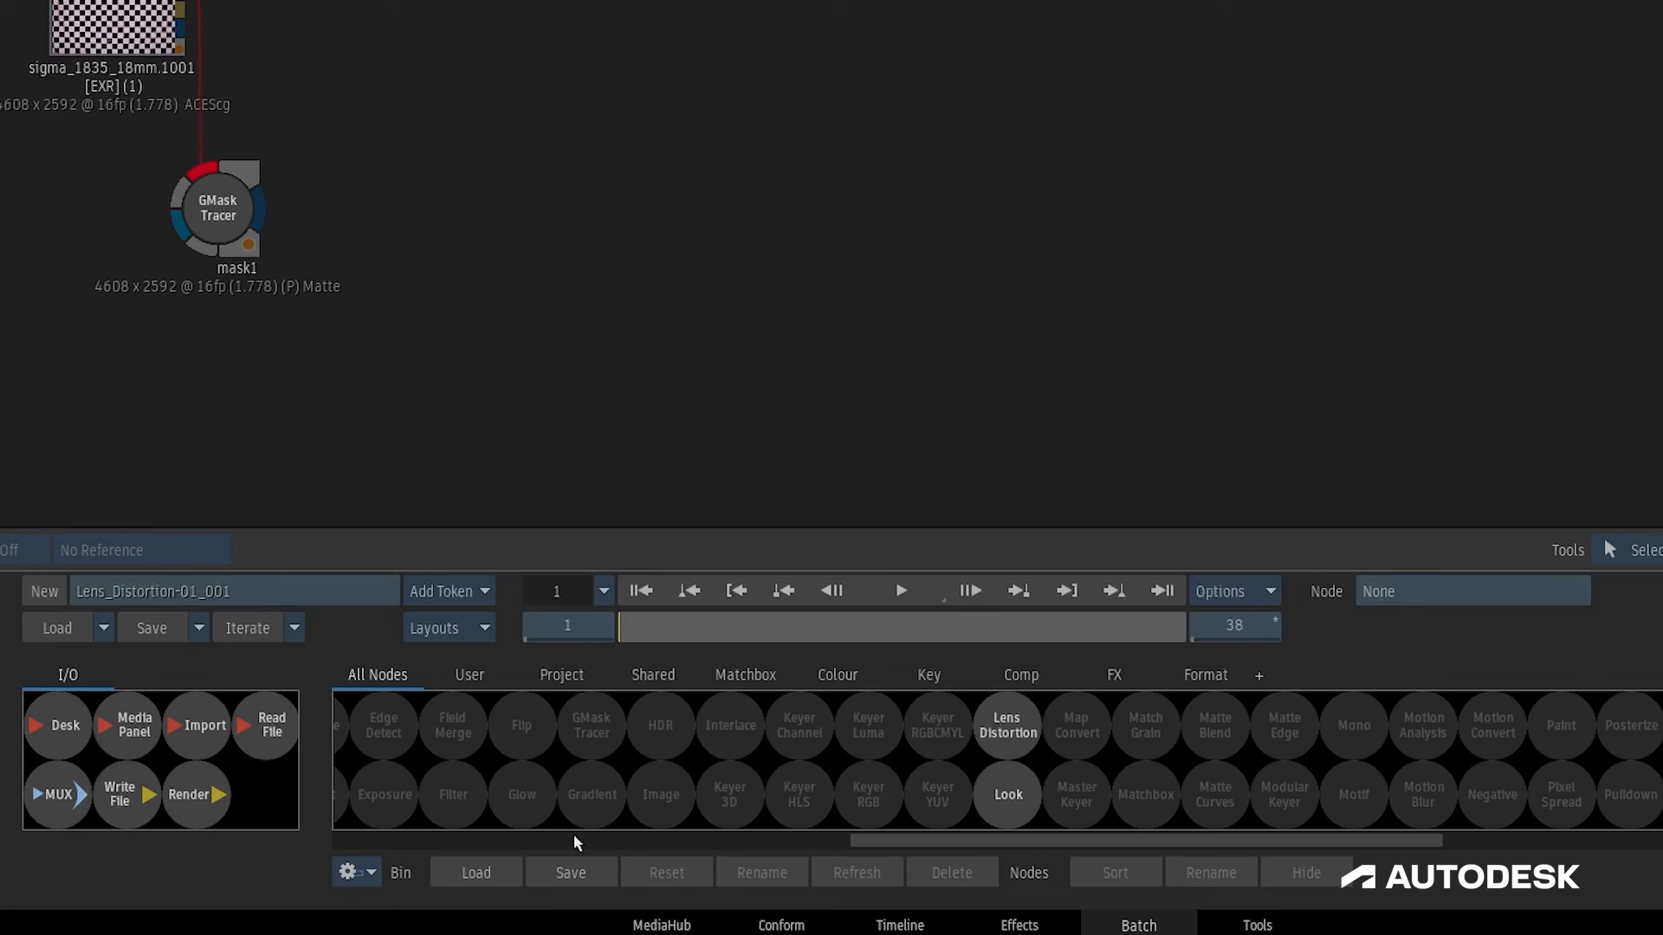
# - Show the legacy nodes in the node bin
pyautogui.click(368, 882)
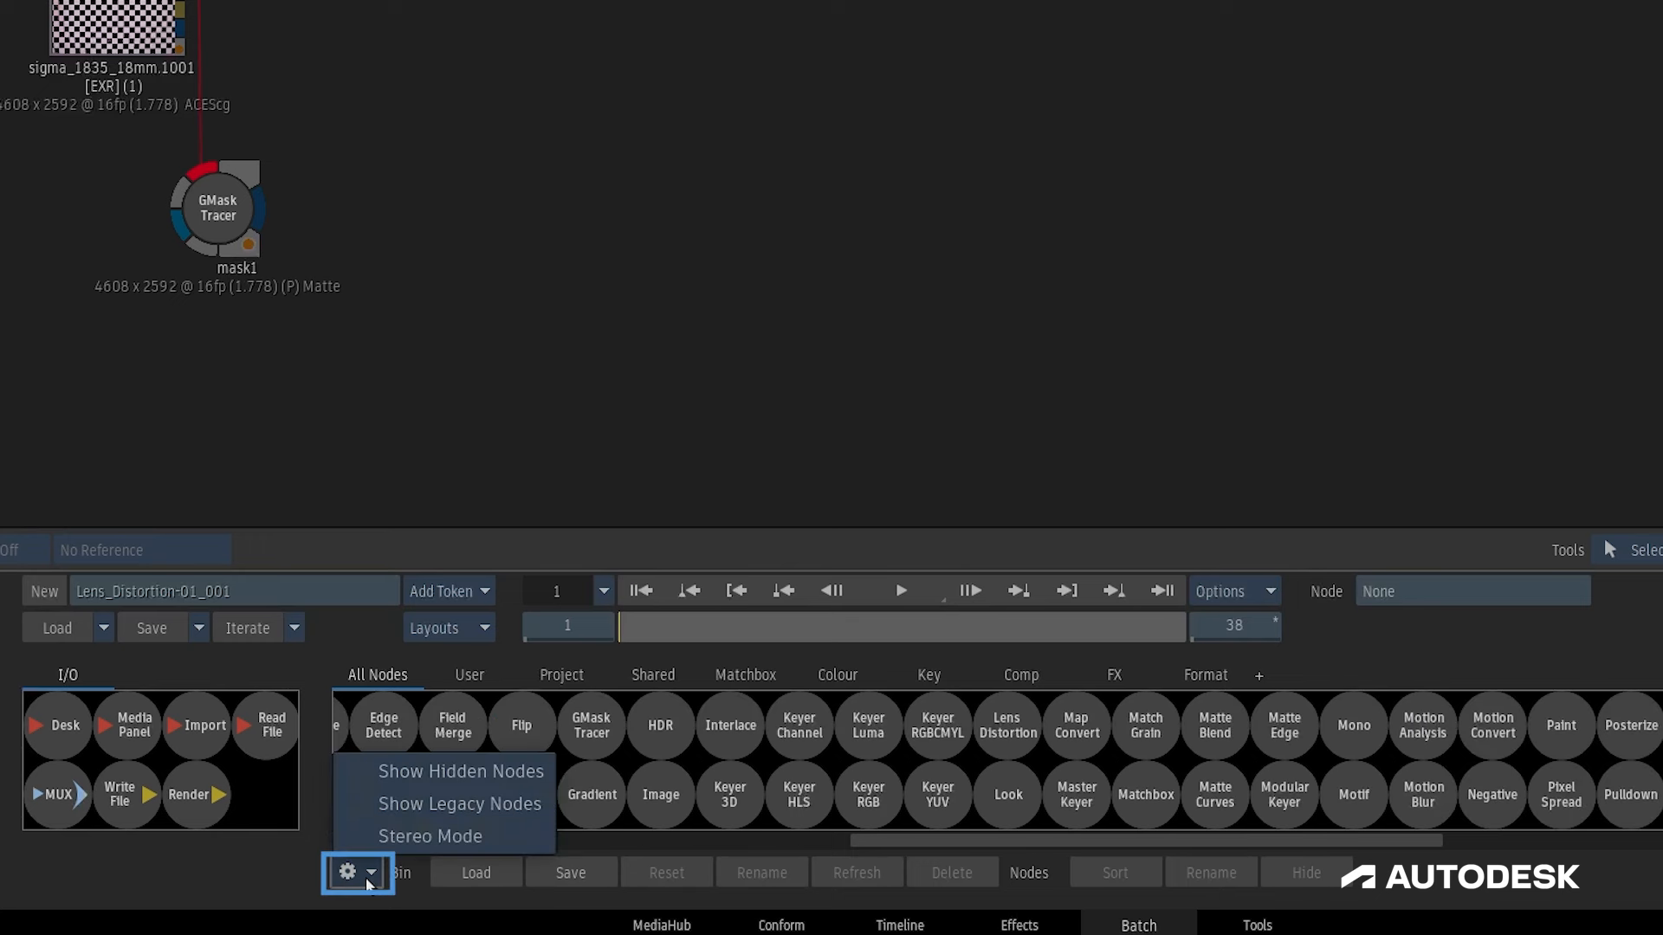
pyautogui.click(364, 811)
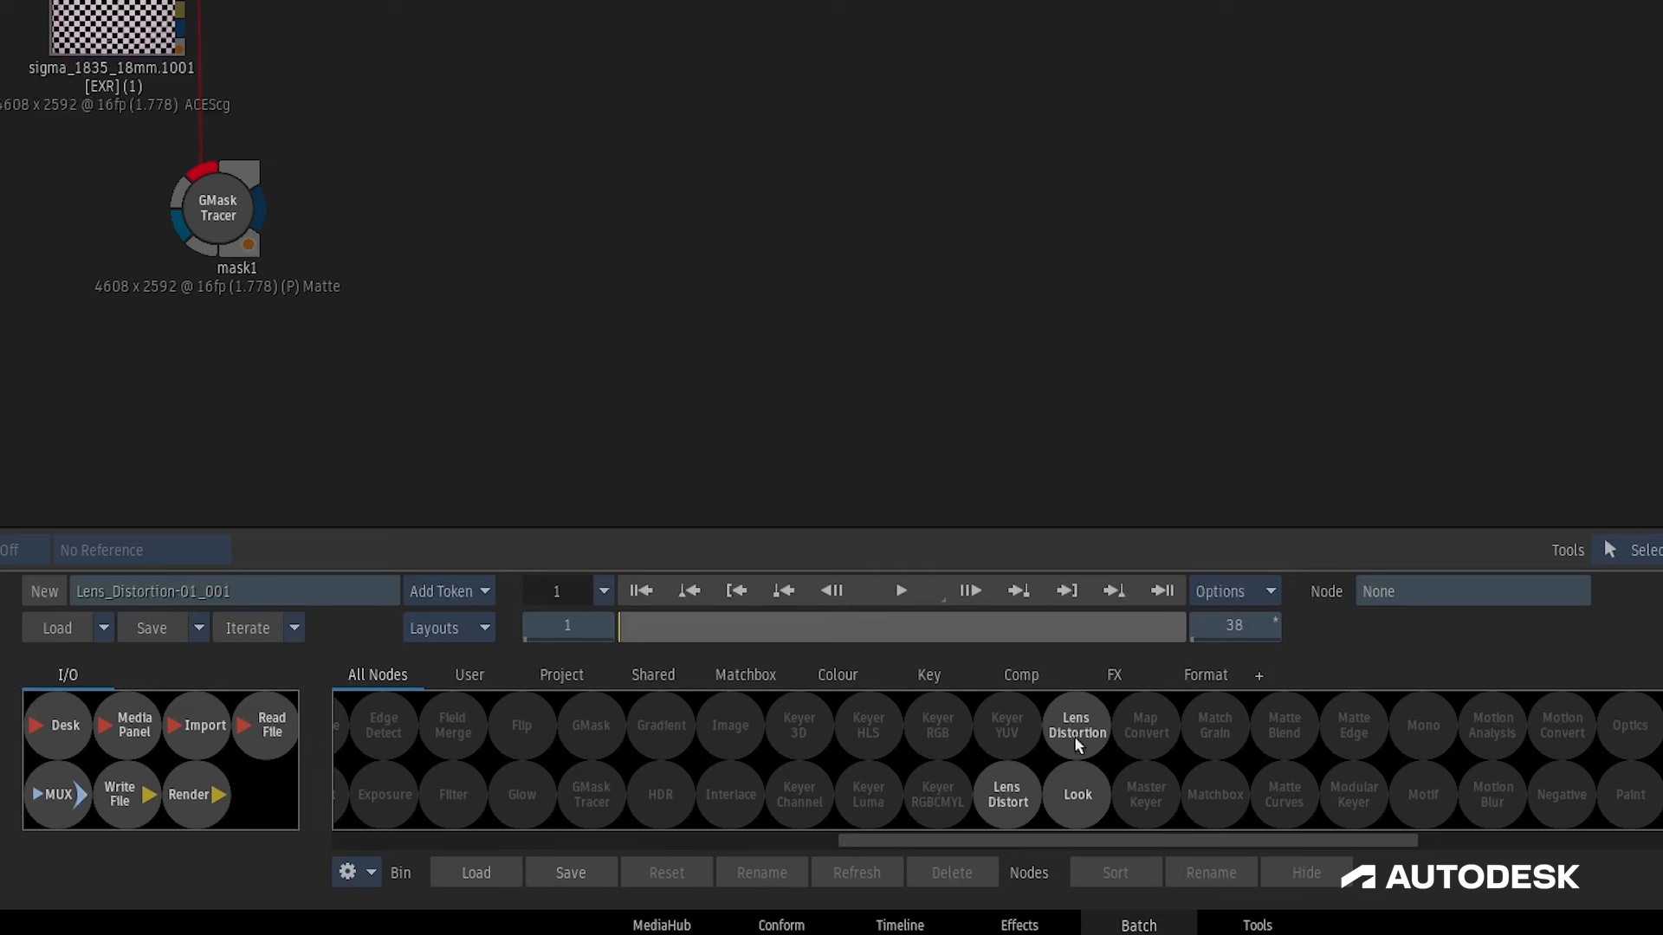
# - Add a Lens Distortion node and connect the car plate, the checkerboard to Lens Grid and the GMask Tracer output to Matte
pyautogui.moveTo(1075, 743); pyautogui.dragTo(796, 256)
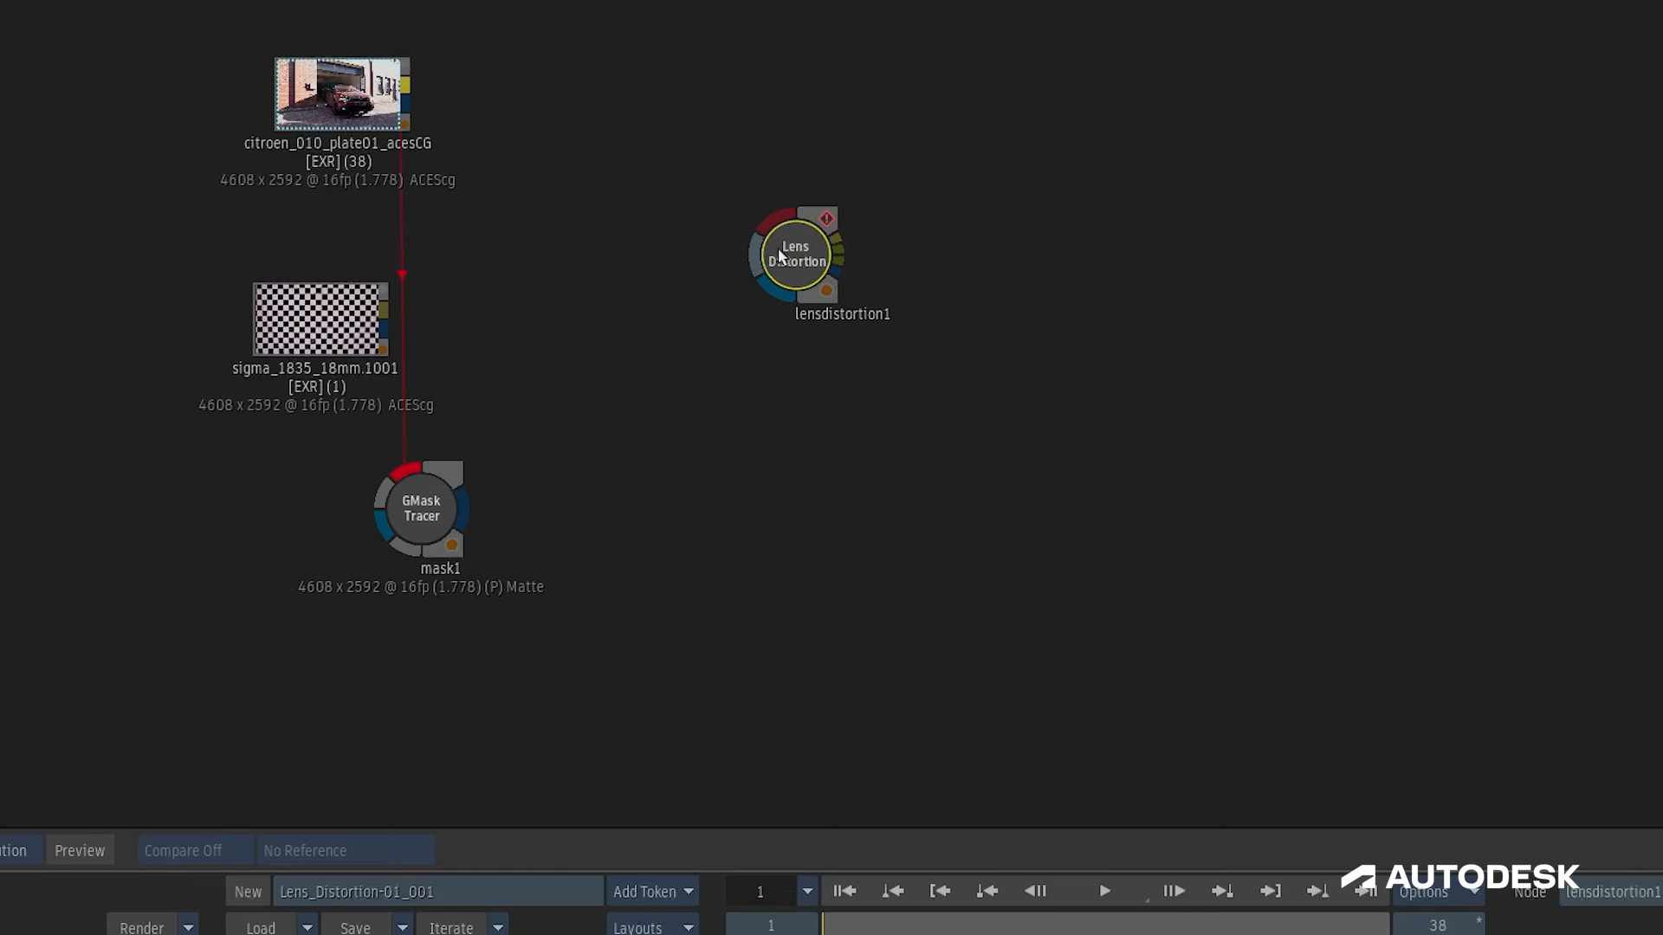
pyautogui.hotkey('alt', 'shift')
pyautogui.moveTo(784, 253); pyautogui.dragTo(767, 152)
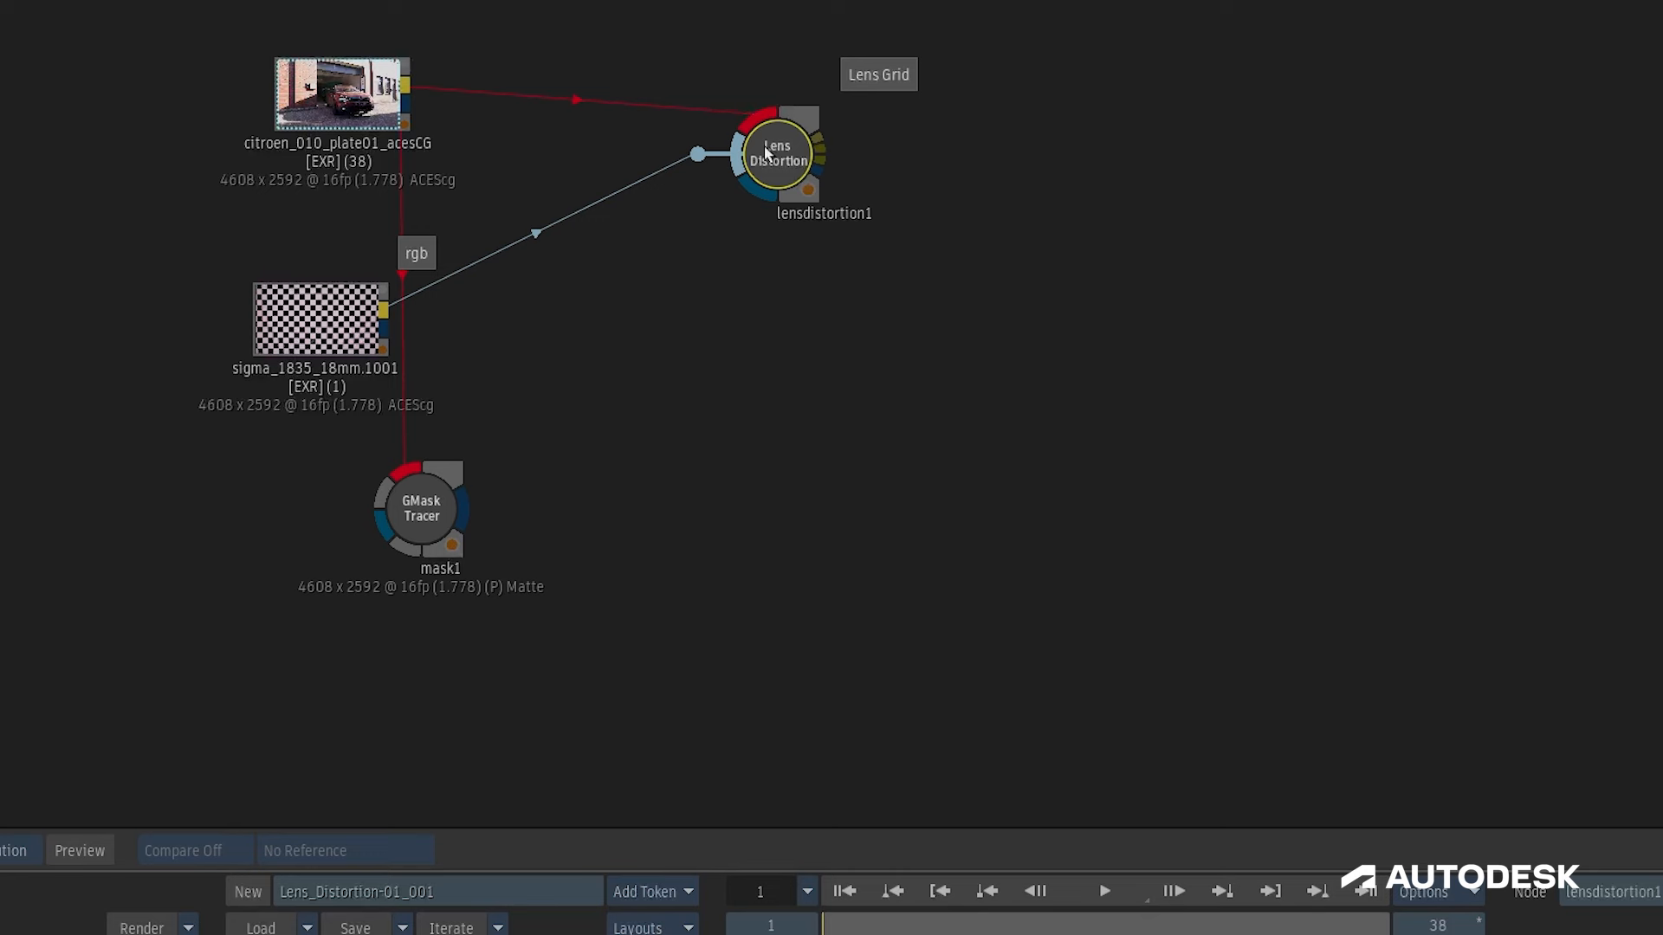
pyautogui.moveTo(765, 152); pyautogui.dragTo(717, 113)
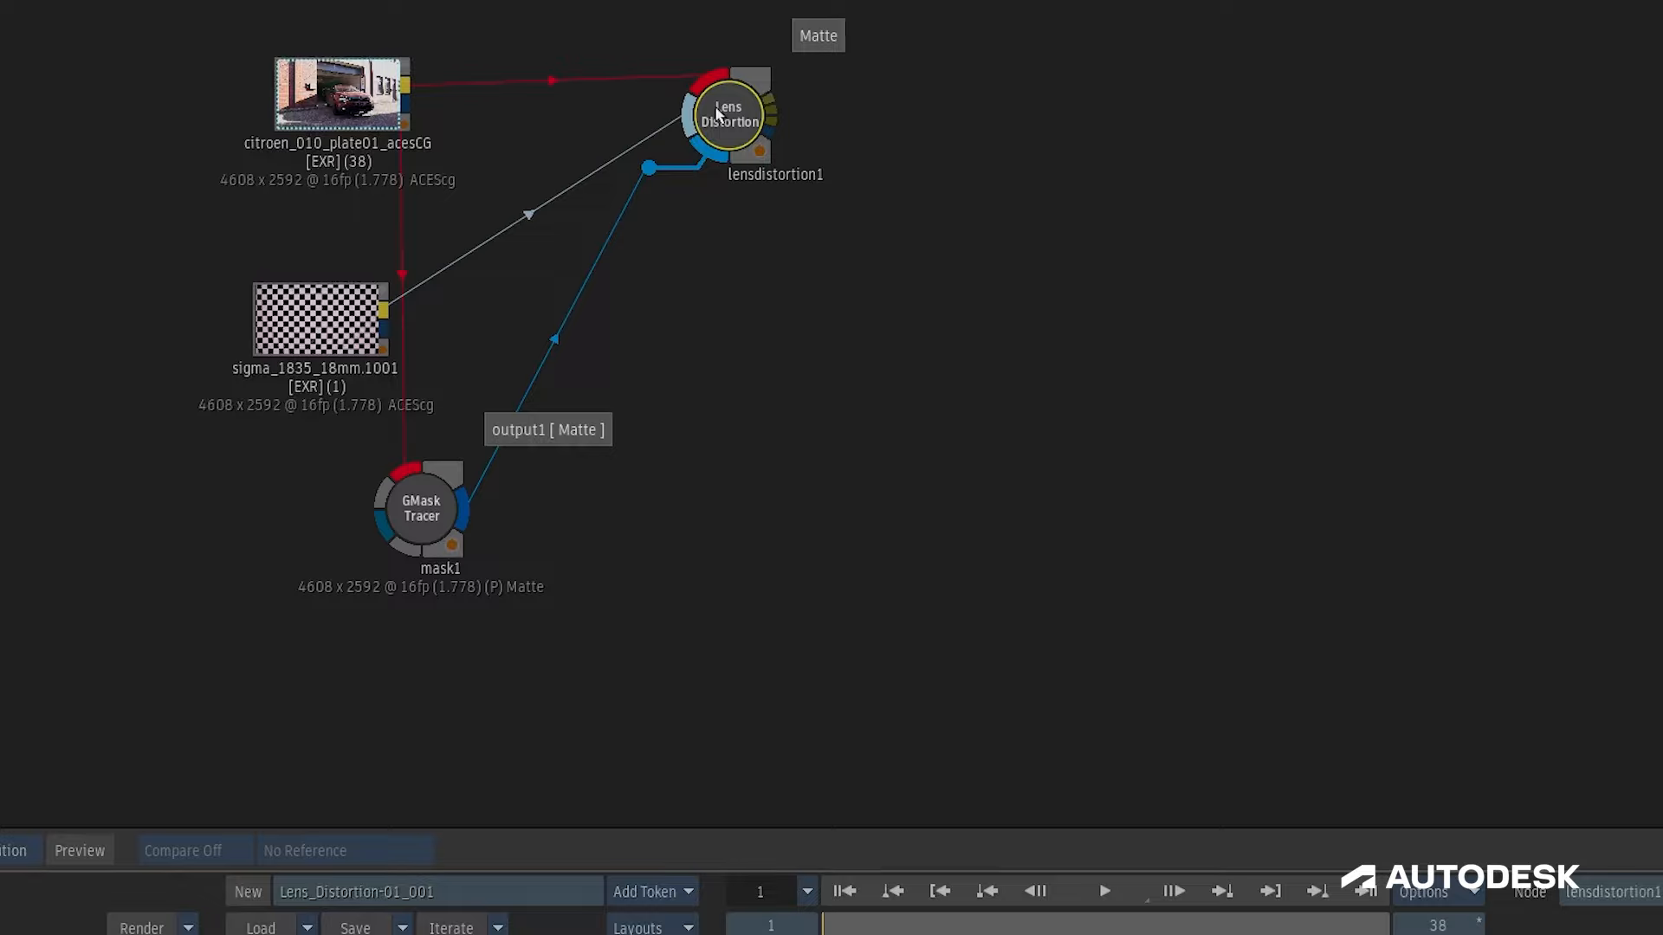
# - View the Lens Distortion result and check the available distortion models, keeping 3DE4 Radial - Standard - Degree 4
pyautogui.press('F4')
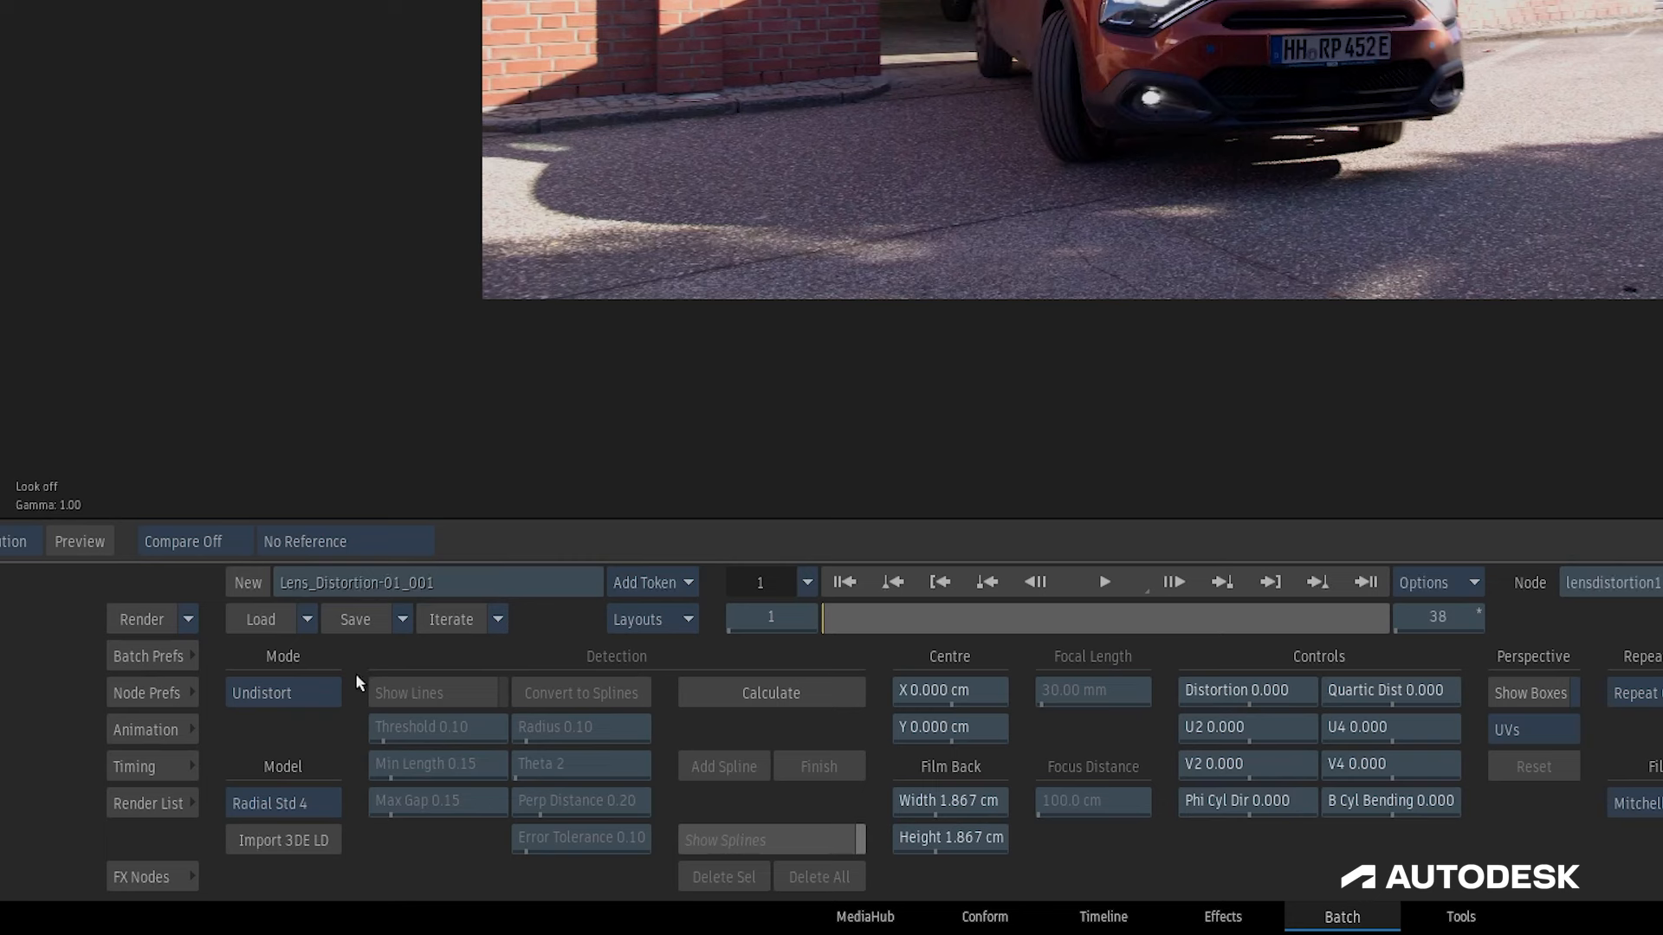
pyautogui.click(336, 801)
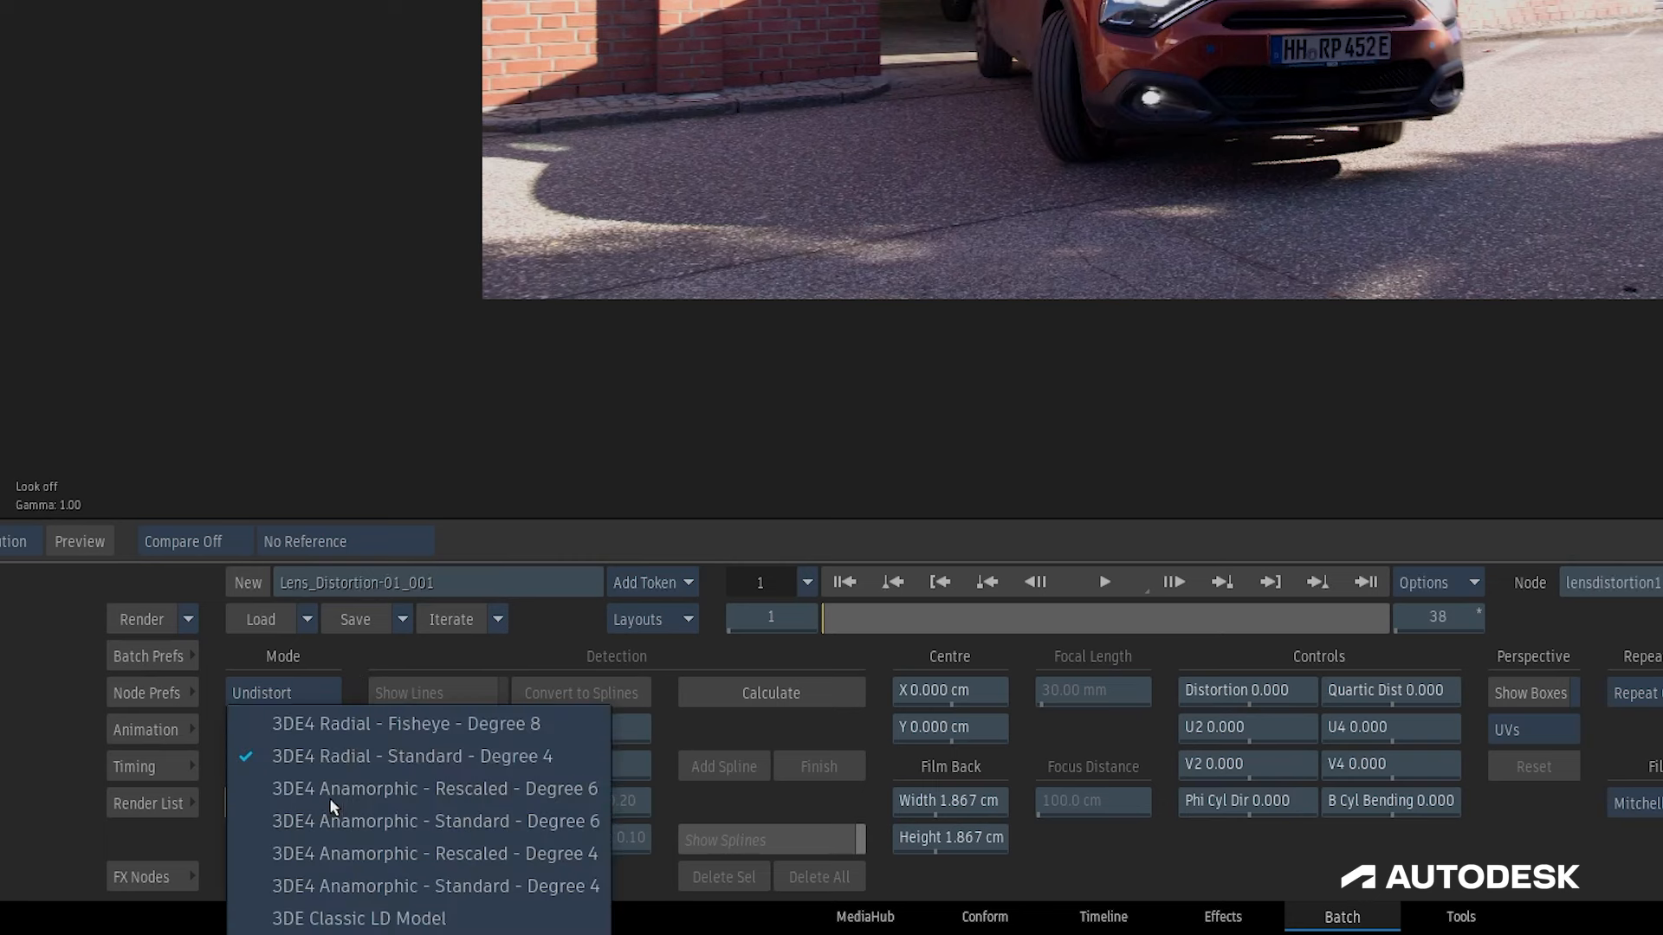
pyautogui.click(257, 753)
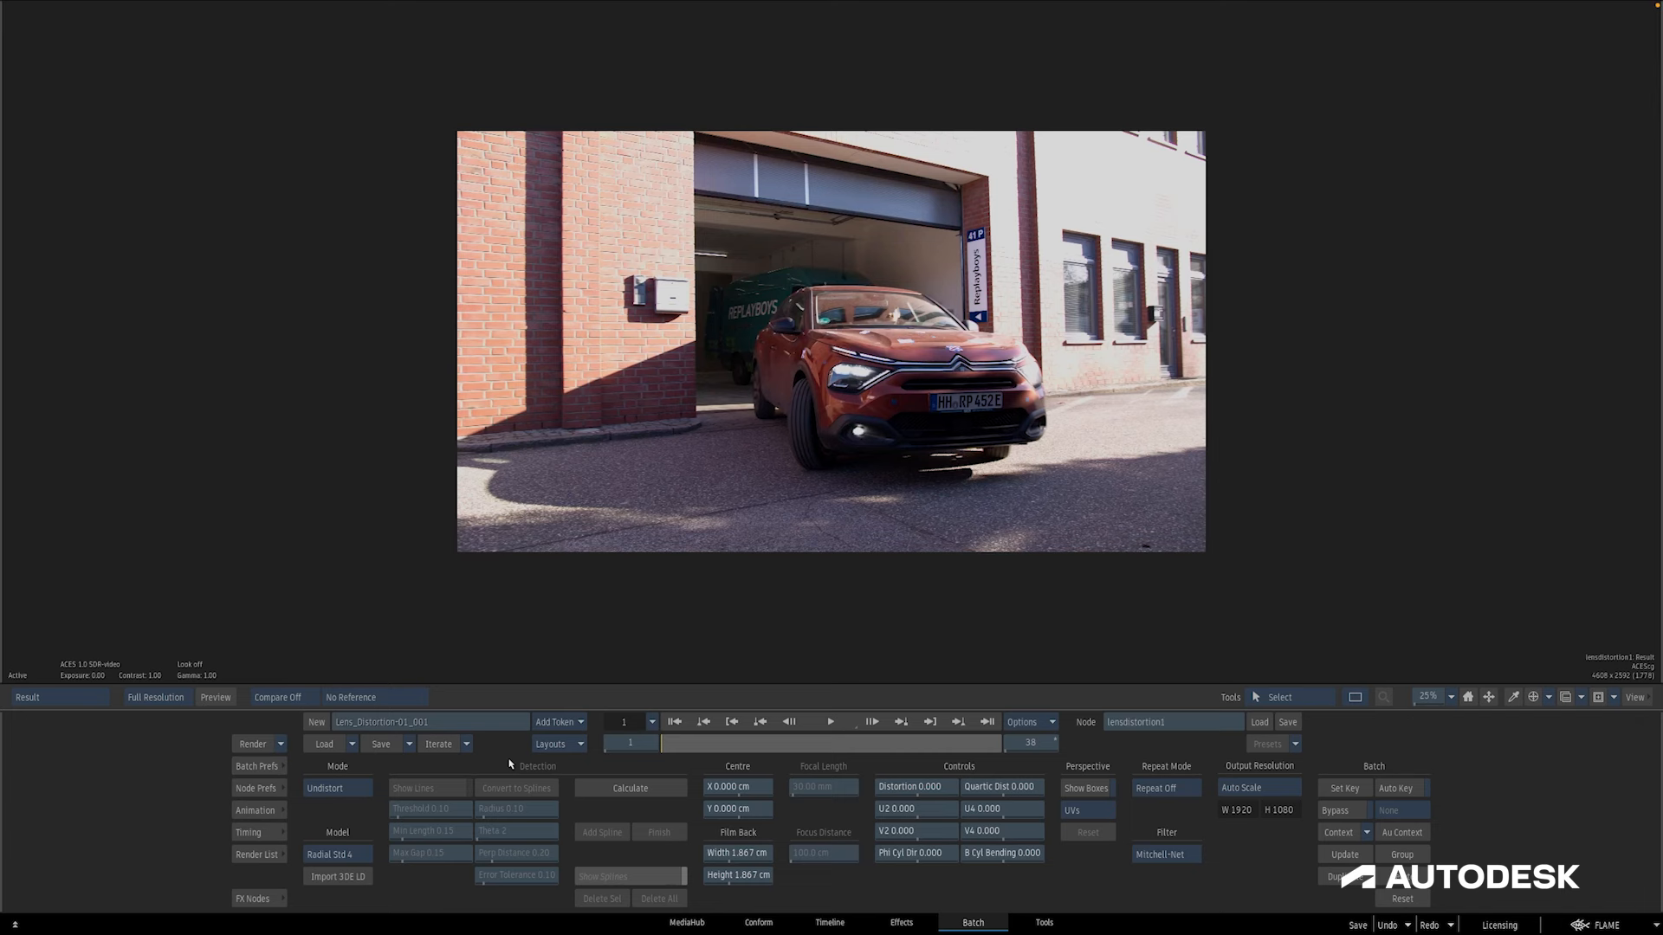
# - Return to the batch schematic and delete the Lens Distortion node
pyautogui.press('Escape')
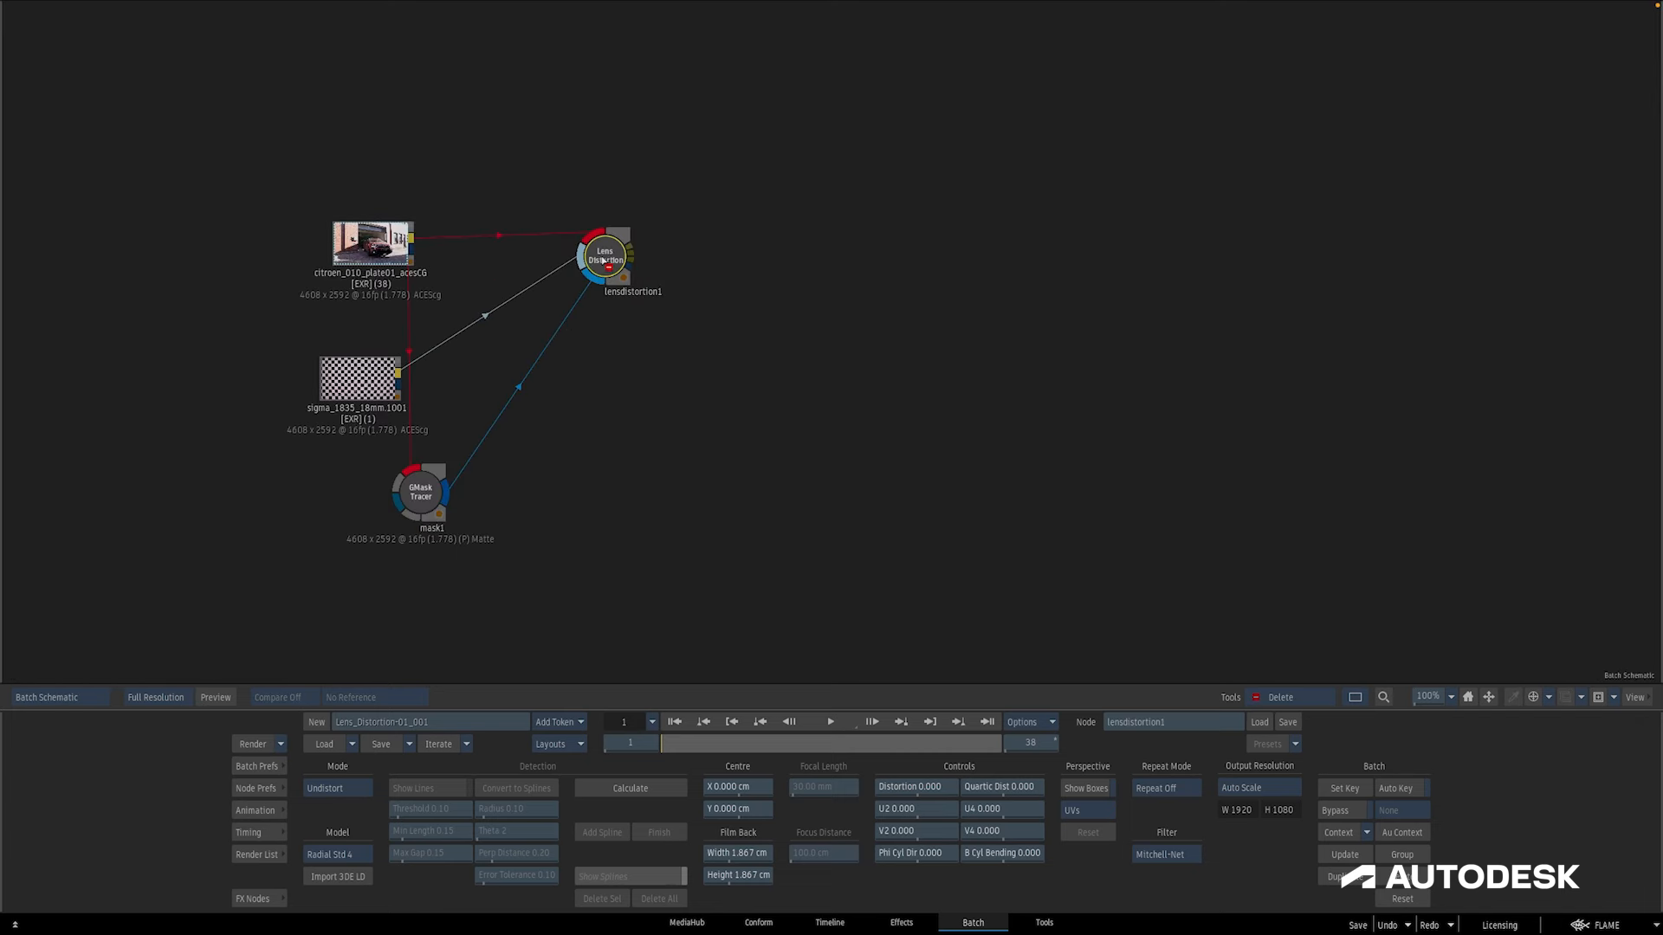
pyautogui.press('Delete')
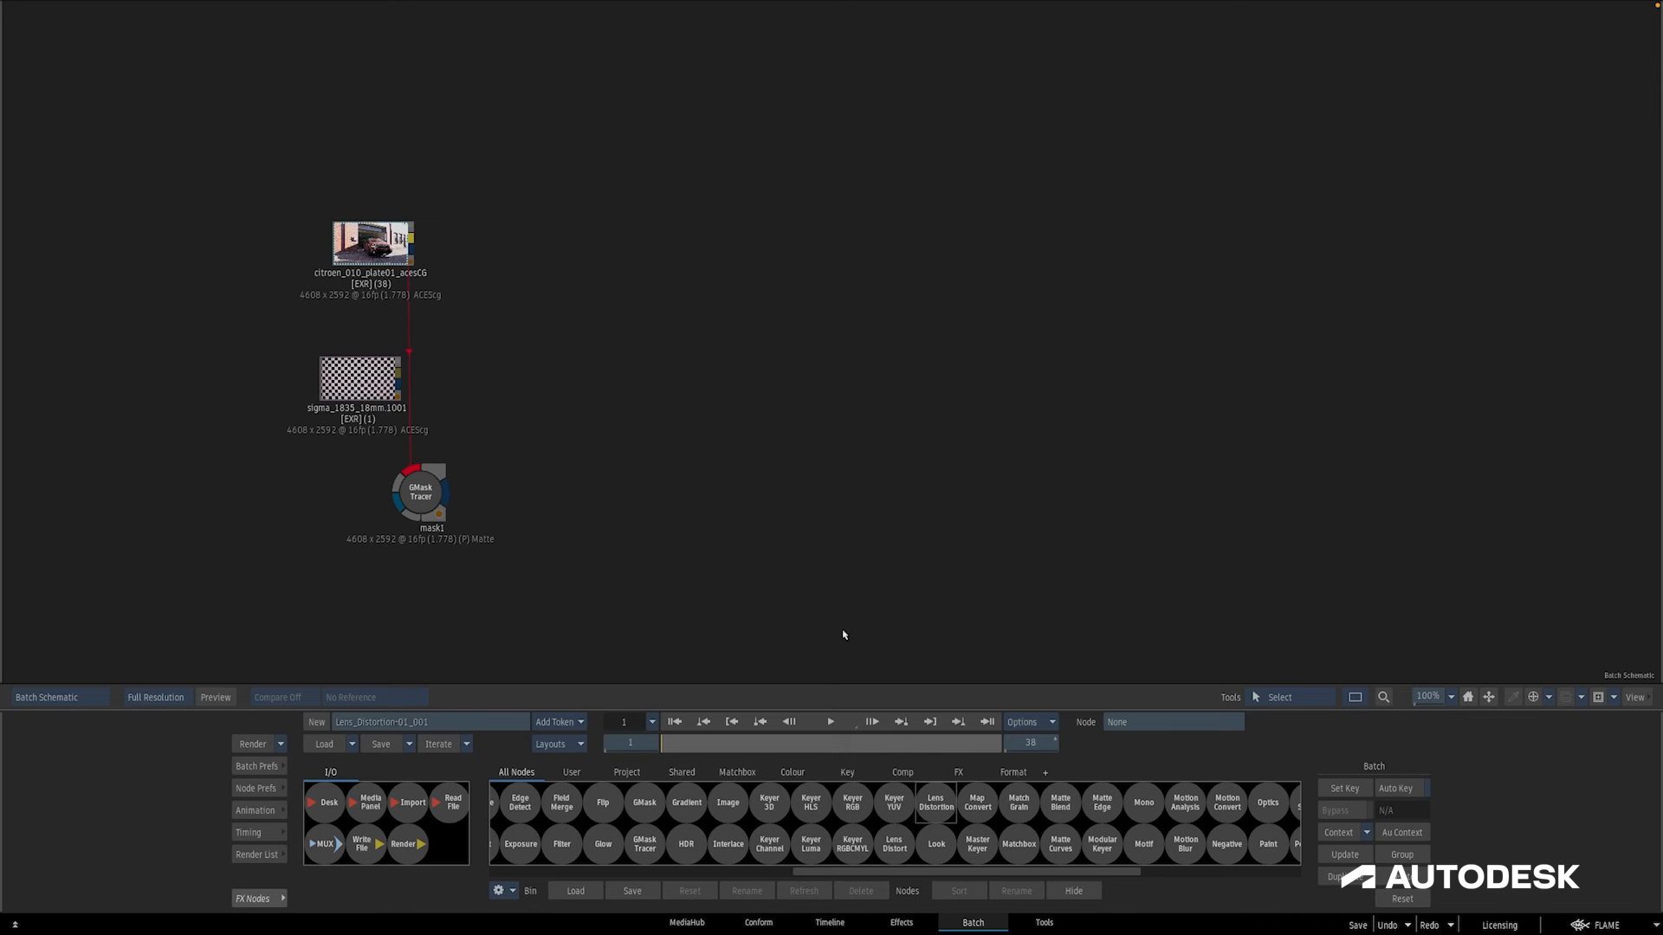
# - Add a fresh Lens Distortion node with the car plate as Front, the checkerboard as Lens Grid and the GMask Tracer output as Matte
pyautogui.moveTo(845, 635); pyautogui.dragTo(565, 277)
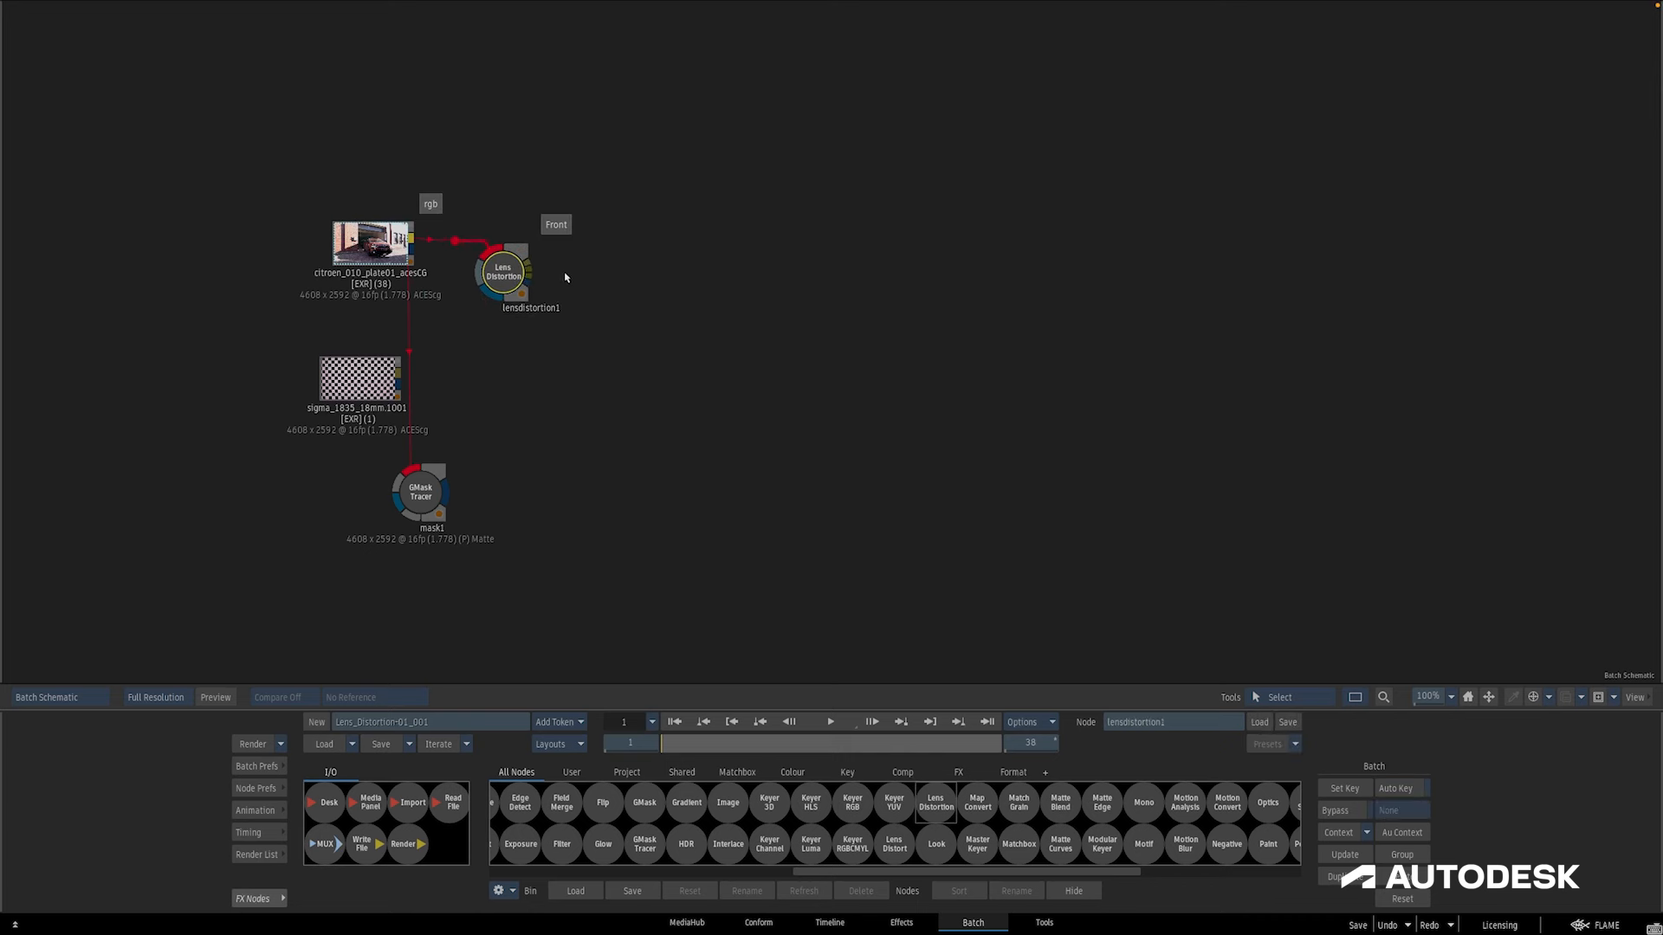
pyautogui.click(565, 277)
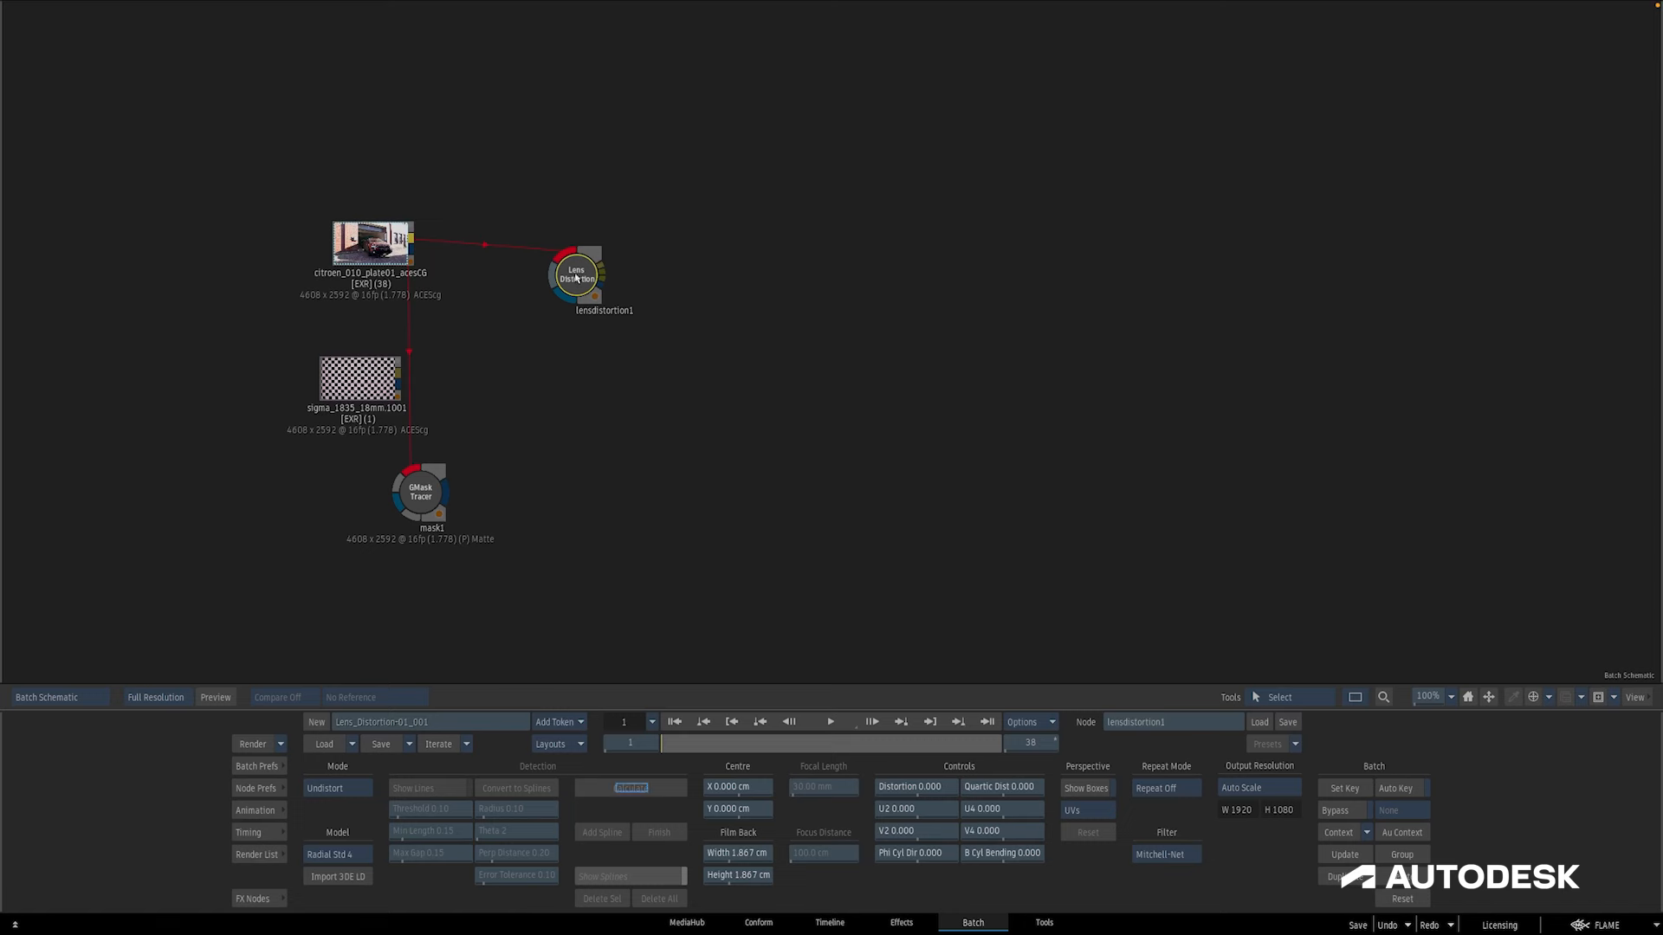
pyautogui.moveTo(574, 284); pyautogui.dragTo(613, 223)
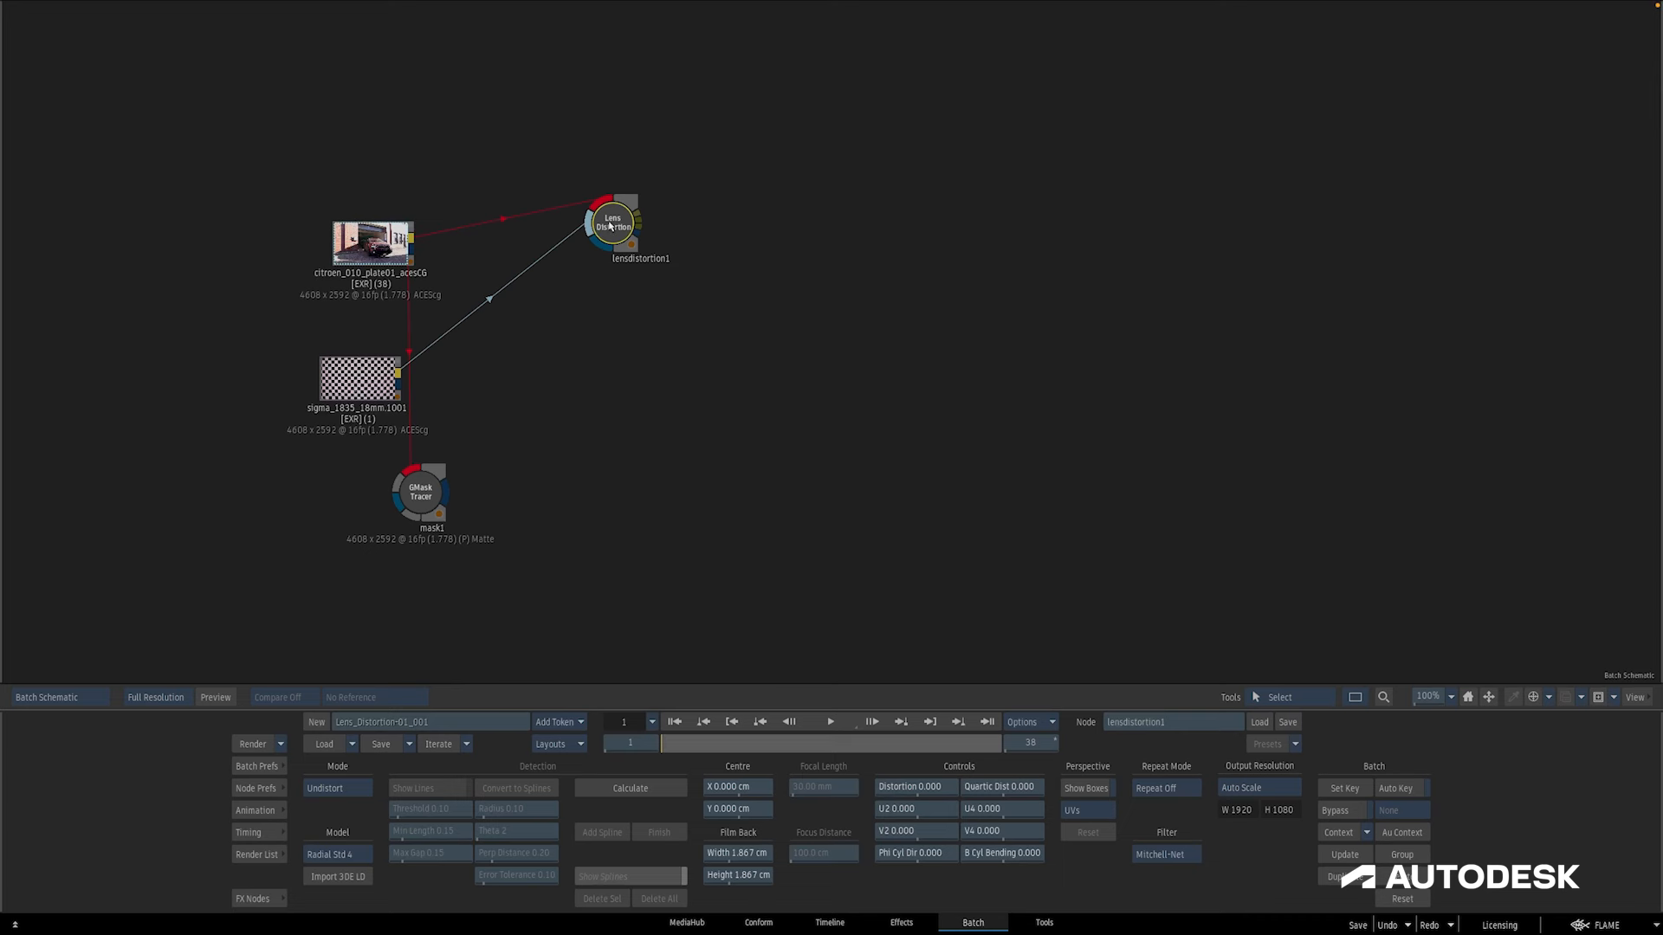
pyautogui.moveTo(610, 227)
pyautogui.mouseDown()
pyautogui.moveTo(507, 460)
pyautogui.moveTo(597, 254)
pyautogui.mouseUp()
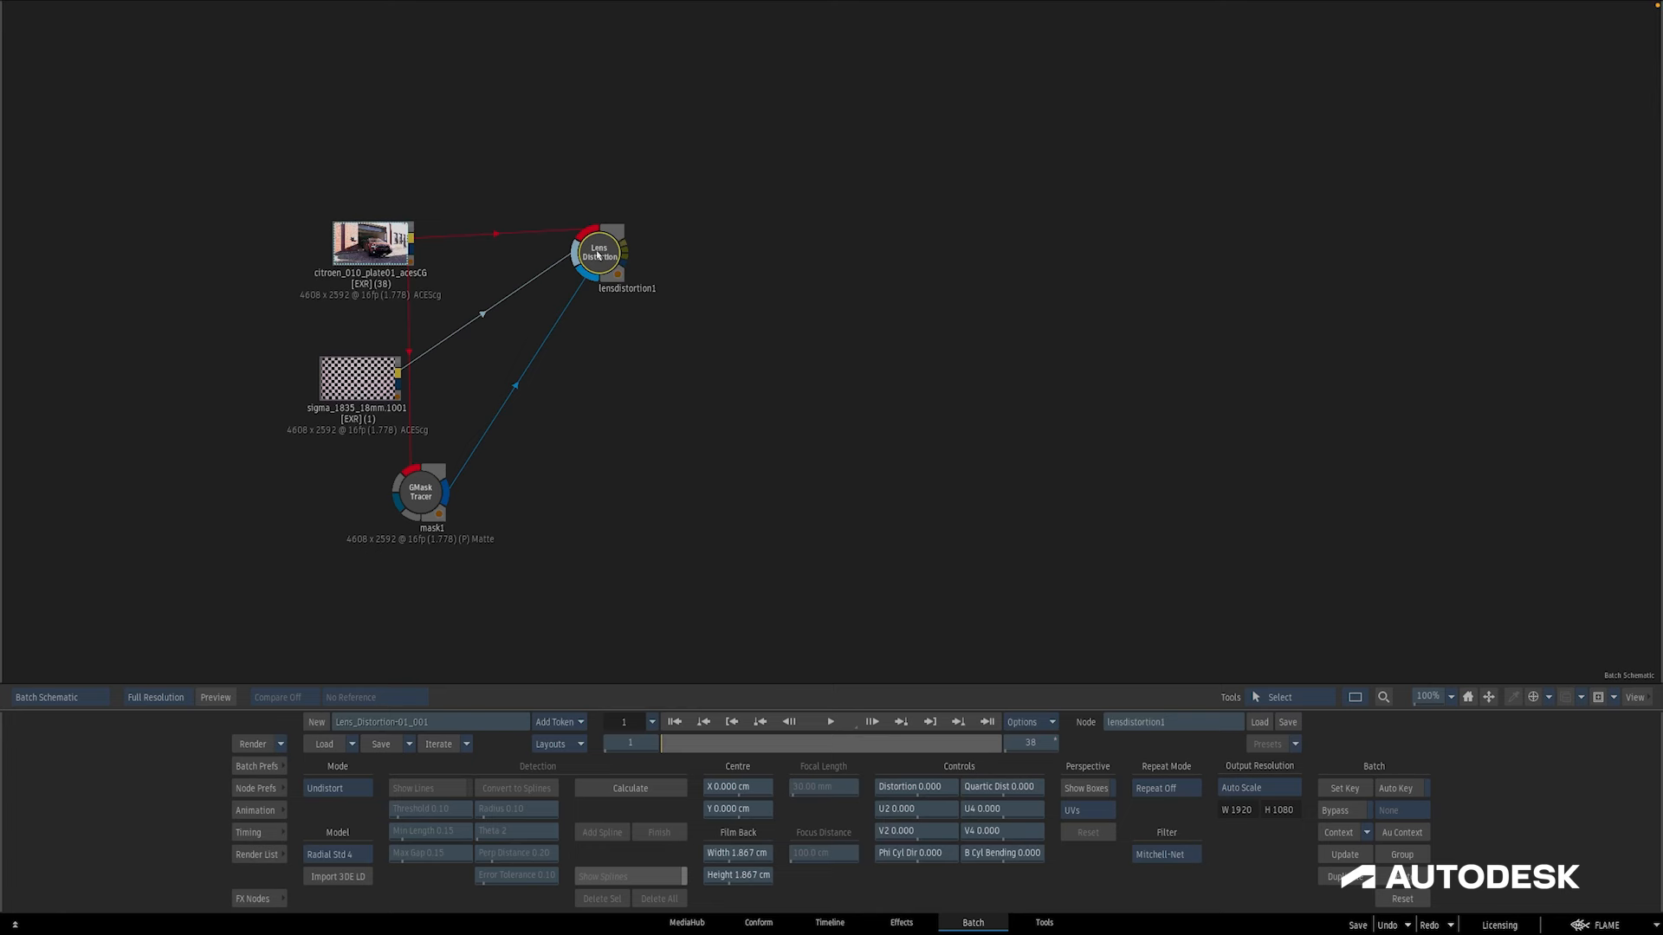
# - Calculate the lens distortion from the connected grid and compare the undistorted result with the original front plate
pyautogui.press('F4')
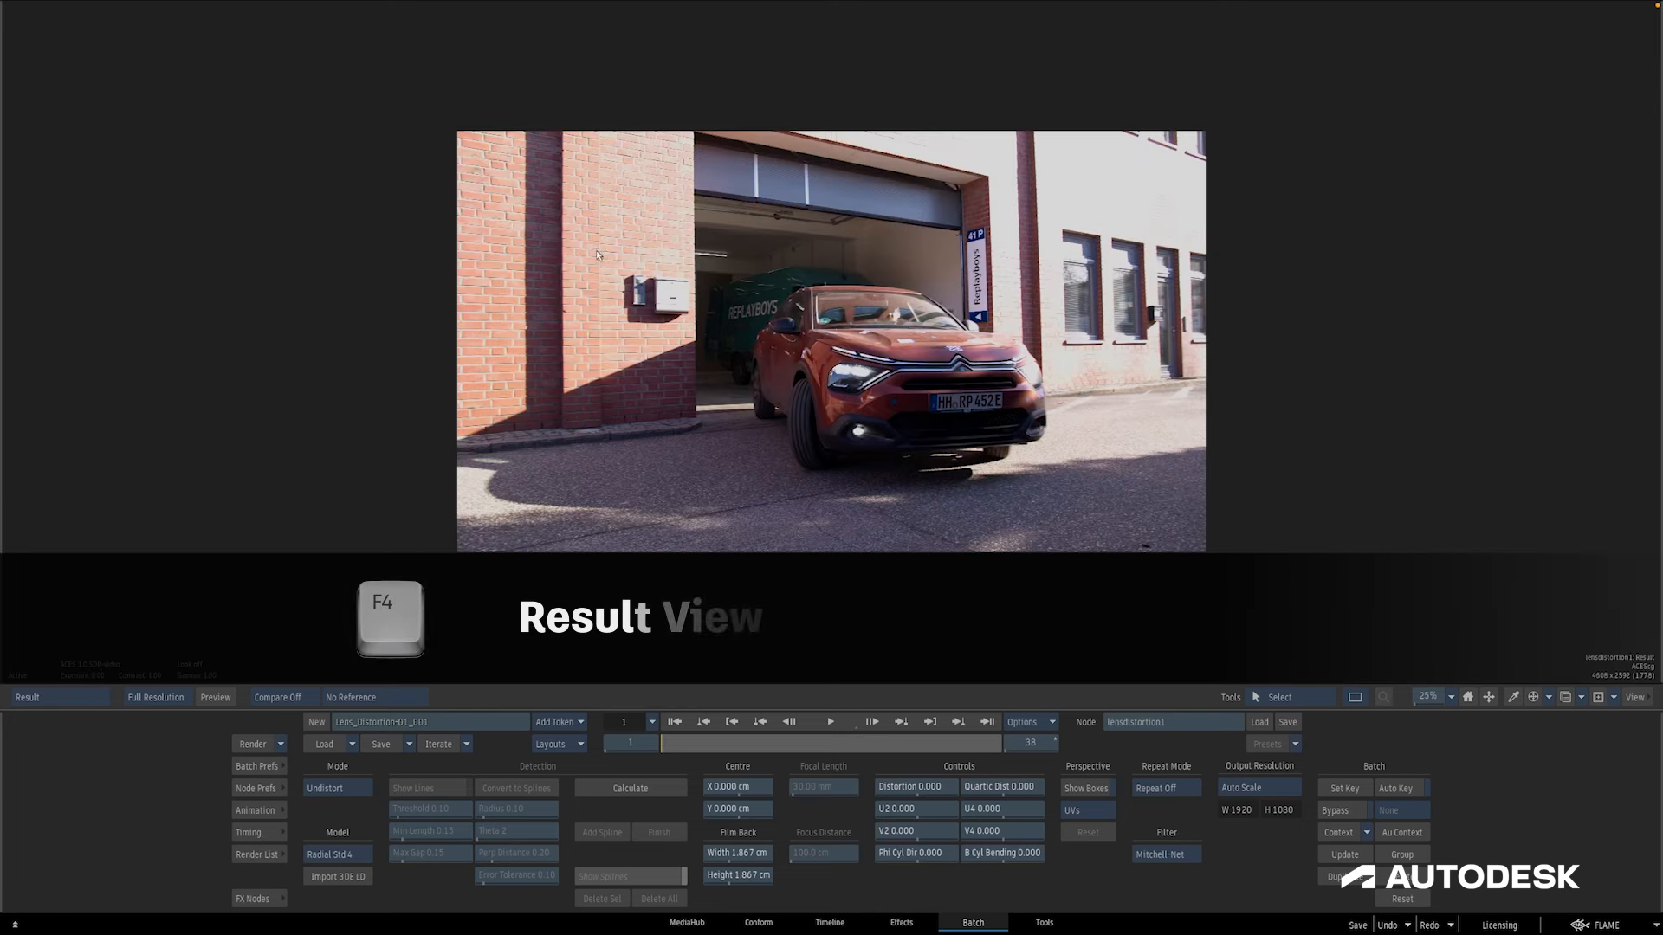
pyautogui.click(669, 790)
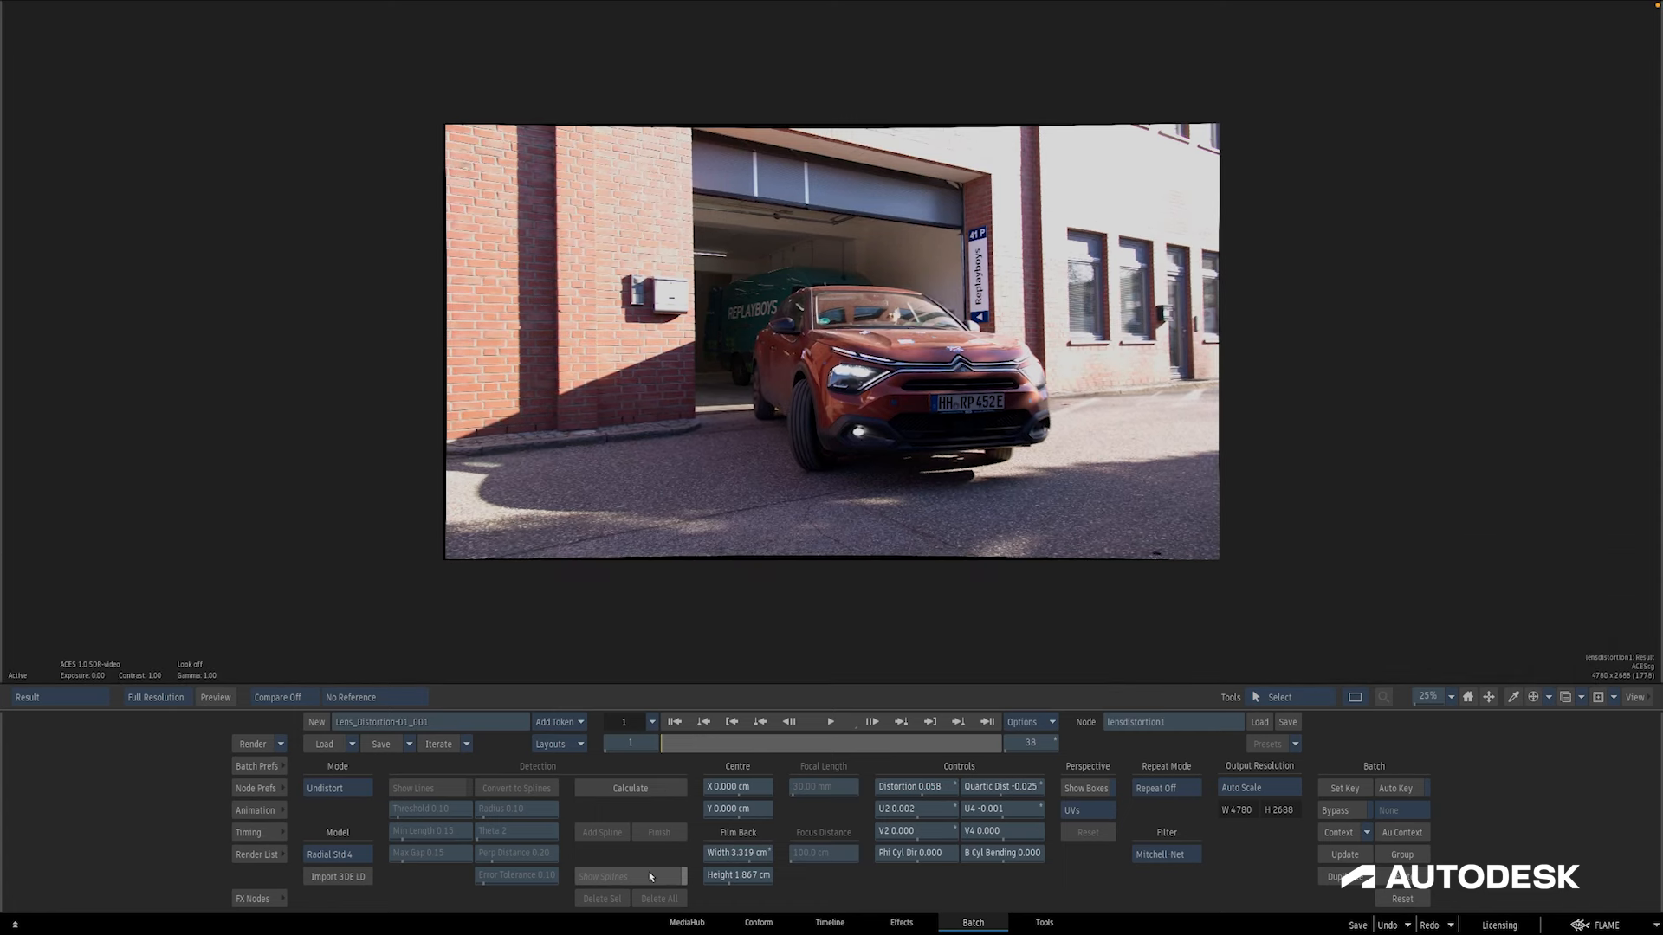
pyautogui.press('F1')
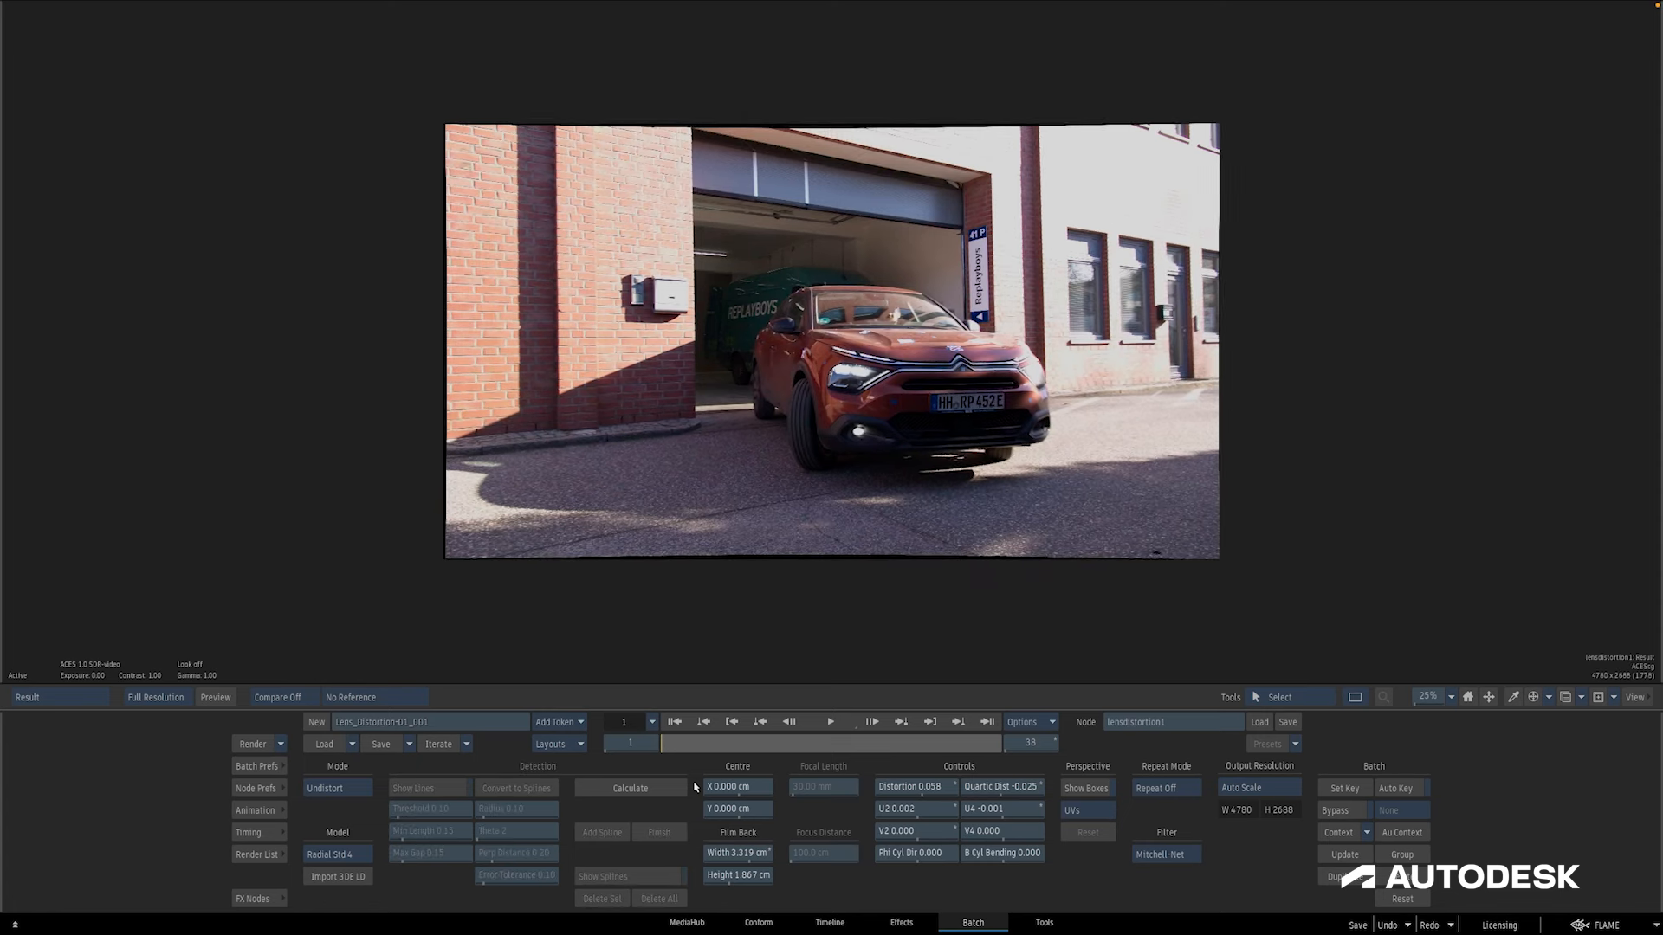
pyautogui.press('F4')
pyautogui.press('F1')
pyautogui.press('F4')
# - Try the Repeat Last, Tile Repeat and Mirror Repeat modes on the image edges, and set the mode back to Repeat Off
pyautogui.click(1203, 789)
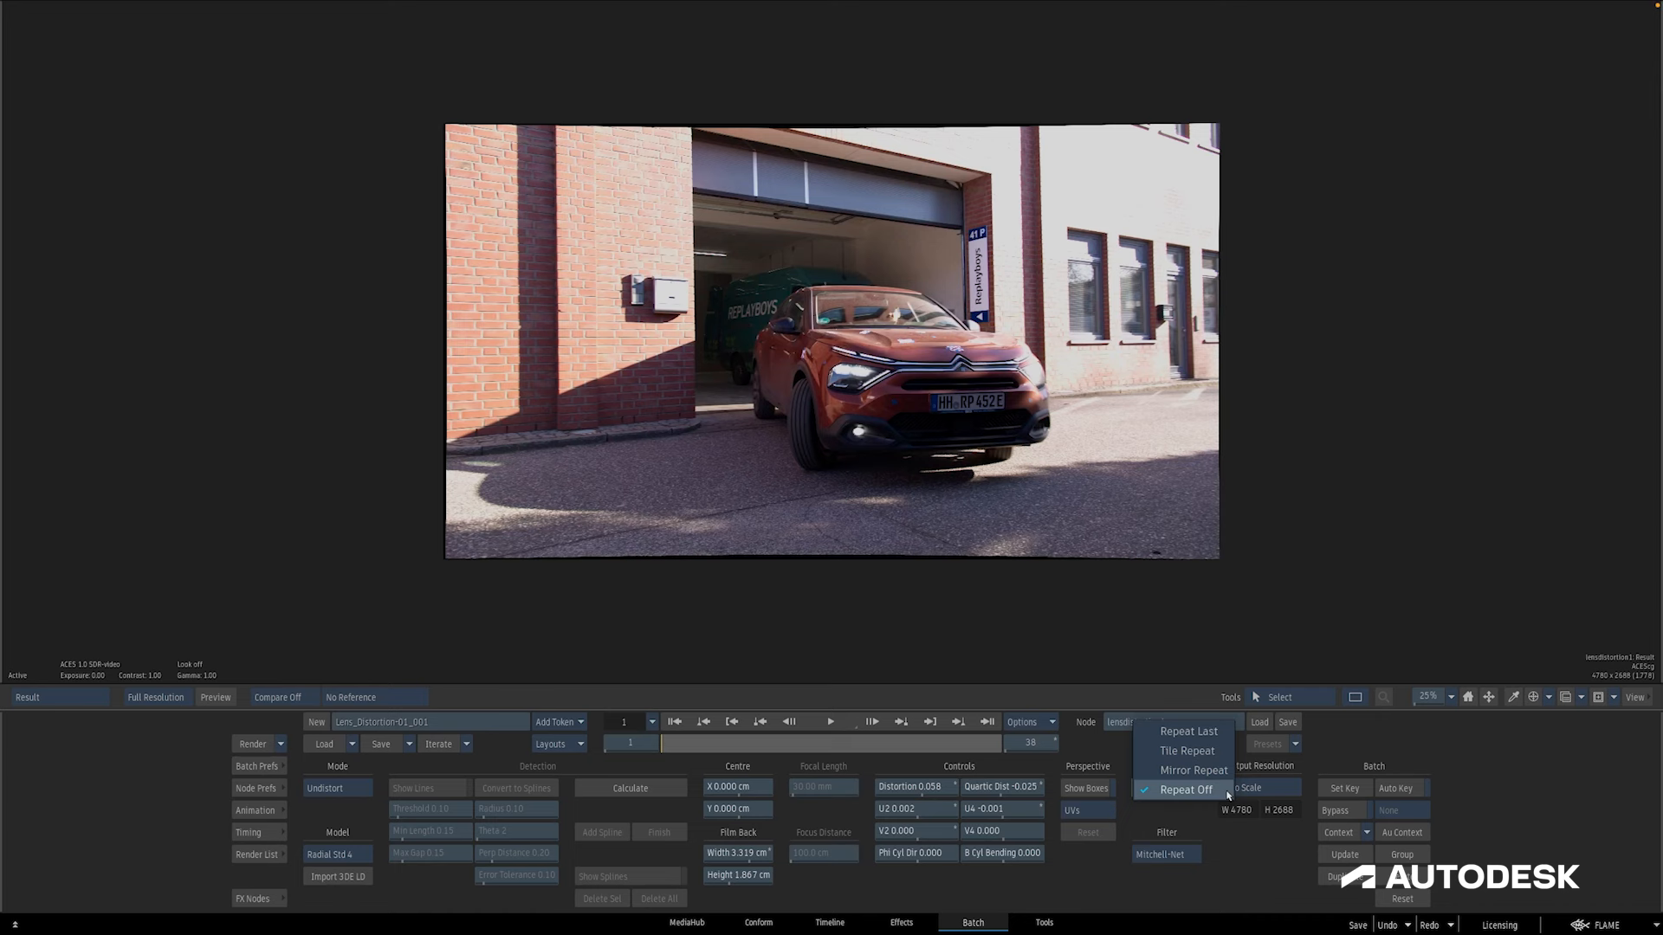
pyautogui.click(1188, 732)
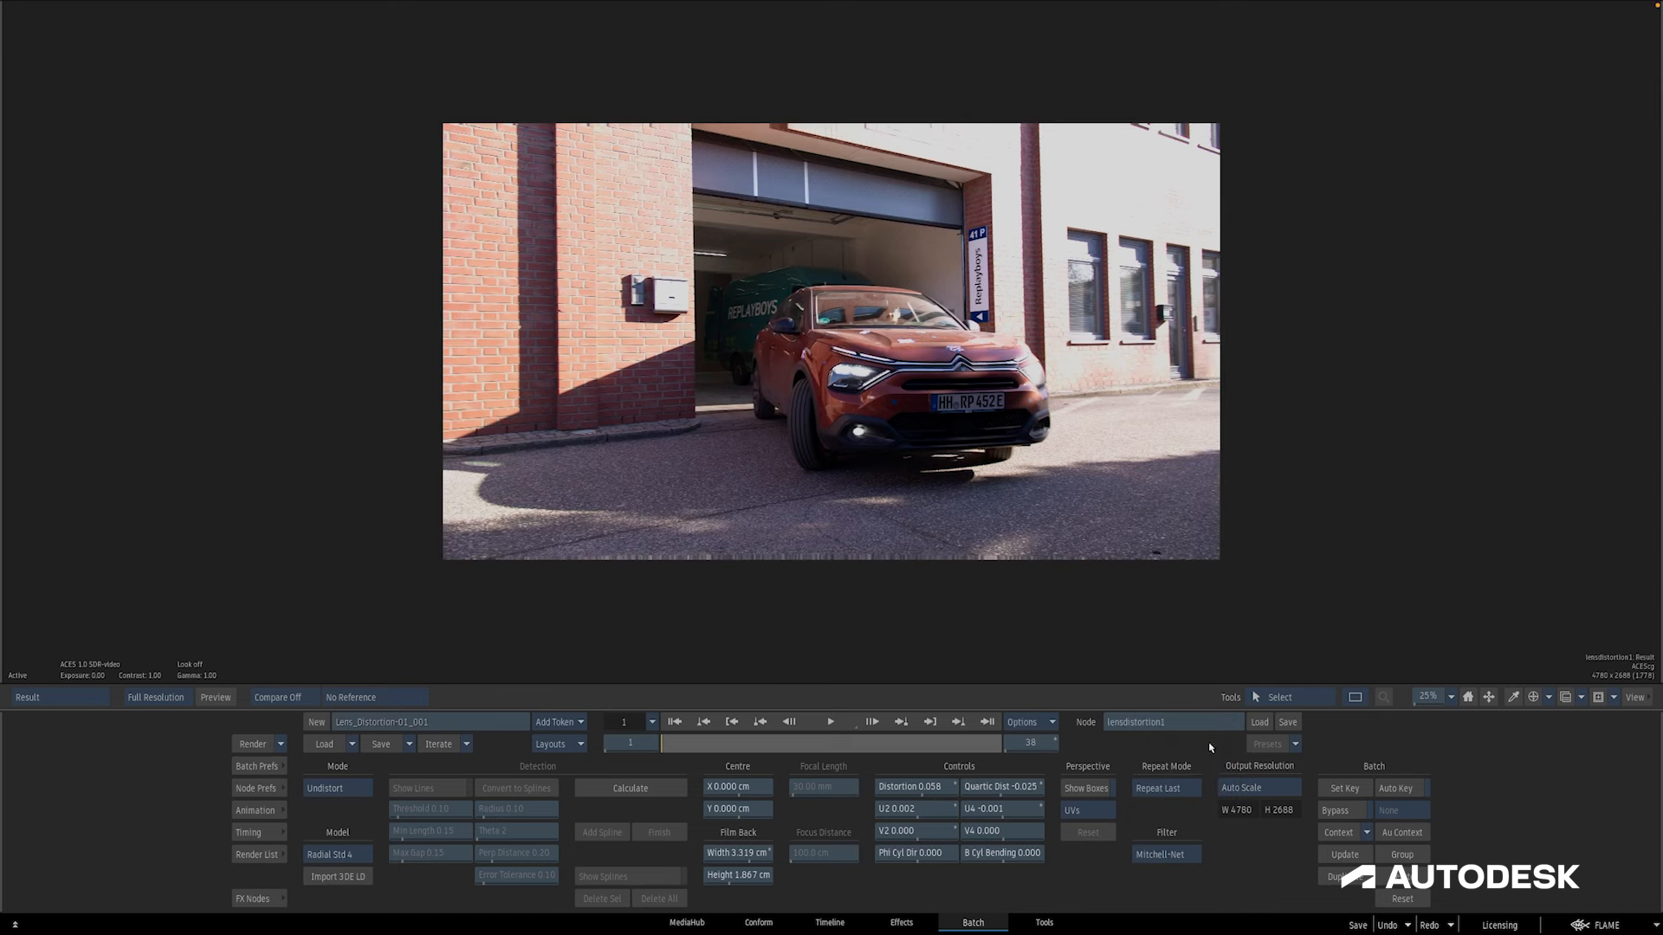
pyautogui.click(1192, 791)
pyautogui.click(1188, 809)
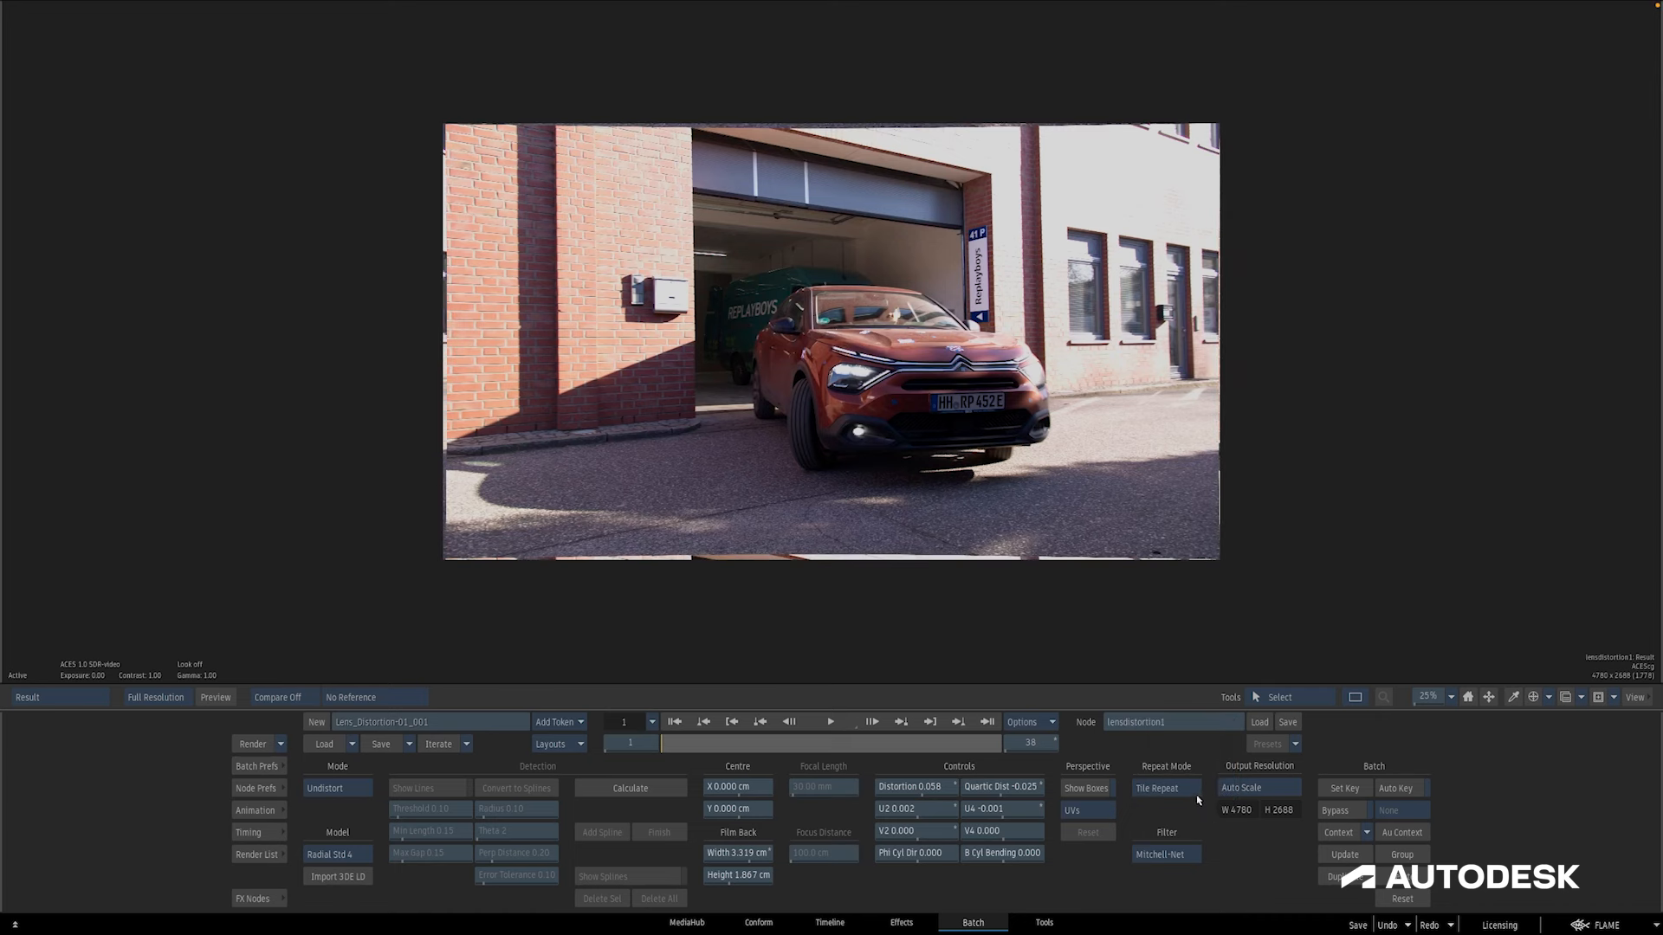
pyautogui.click(1195, 792)
pyautogui.click(1193, 810)
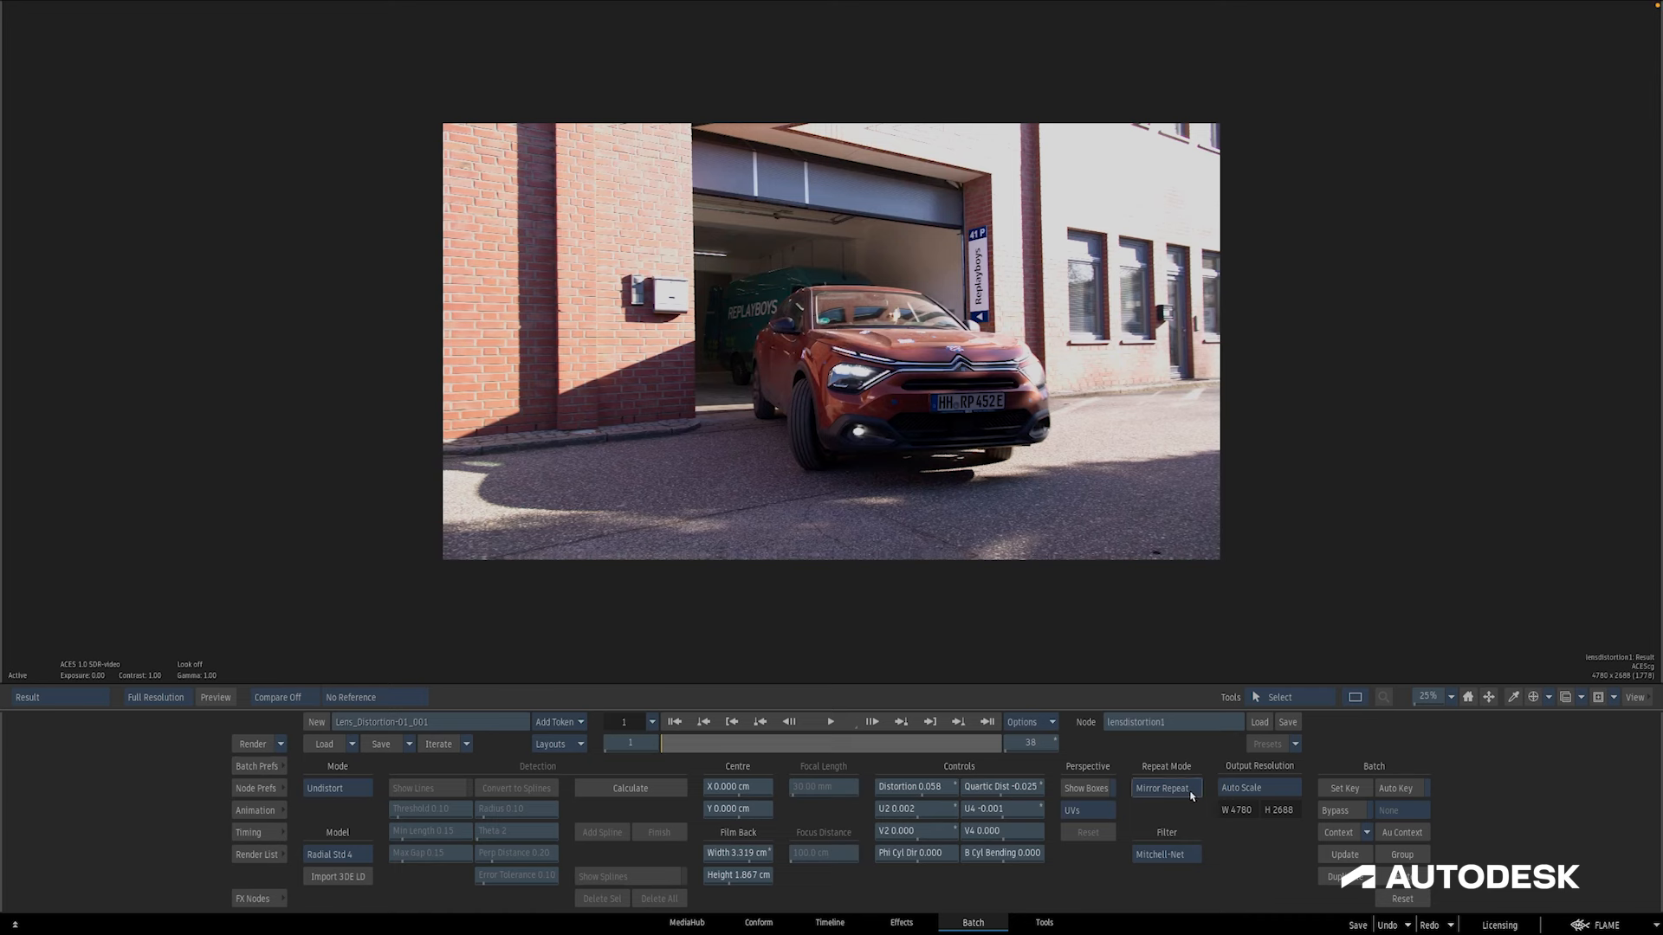
pyautogui.click(1192, 794)
pyautogui.click(1198, 807)
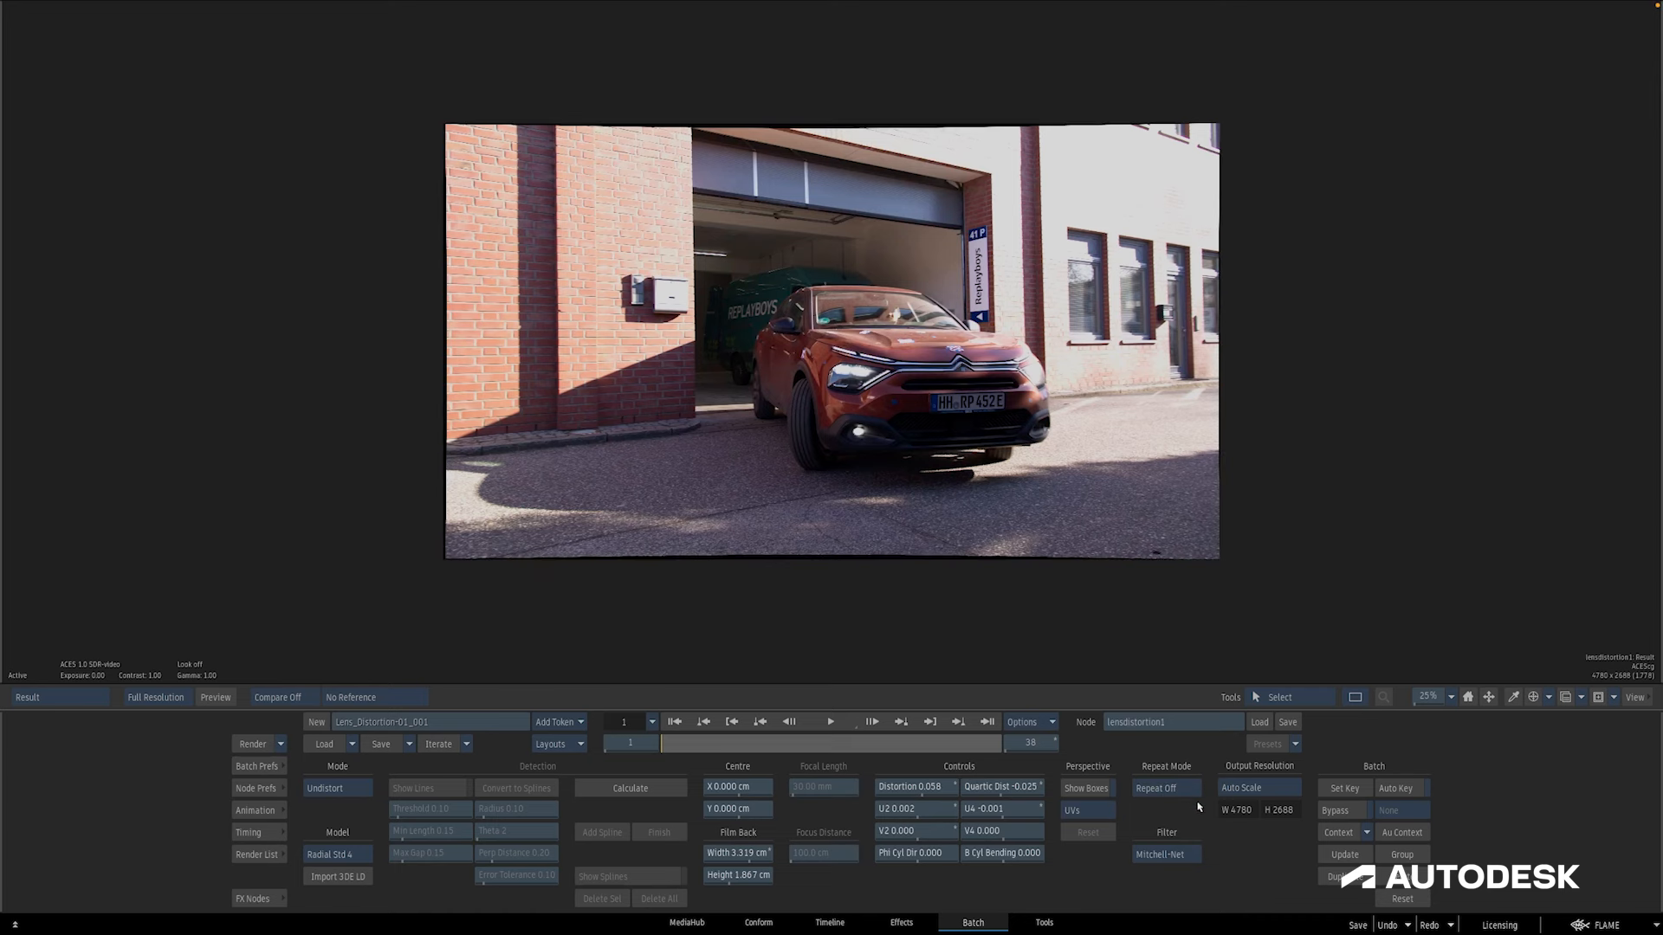
# - Check the available filter options for the Lens Distortion node, keeping Mitchell-Netravali
pyautogui.click(1209, 854)
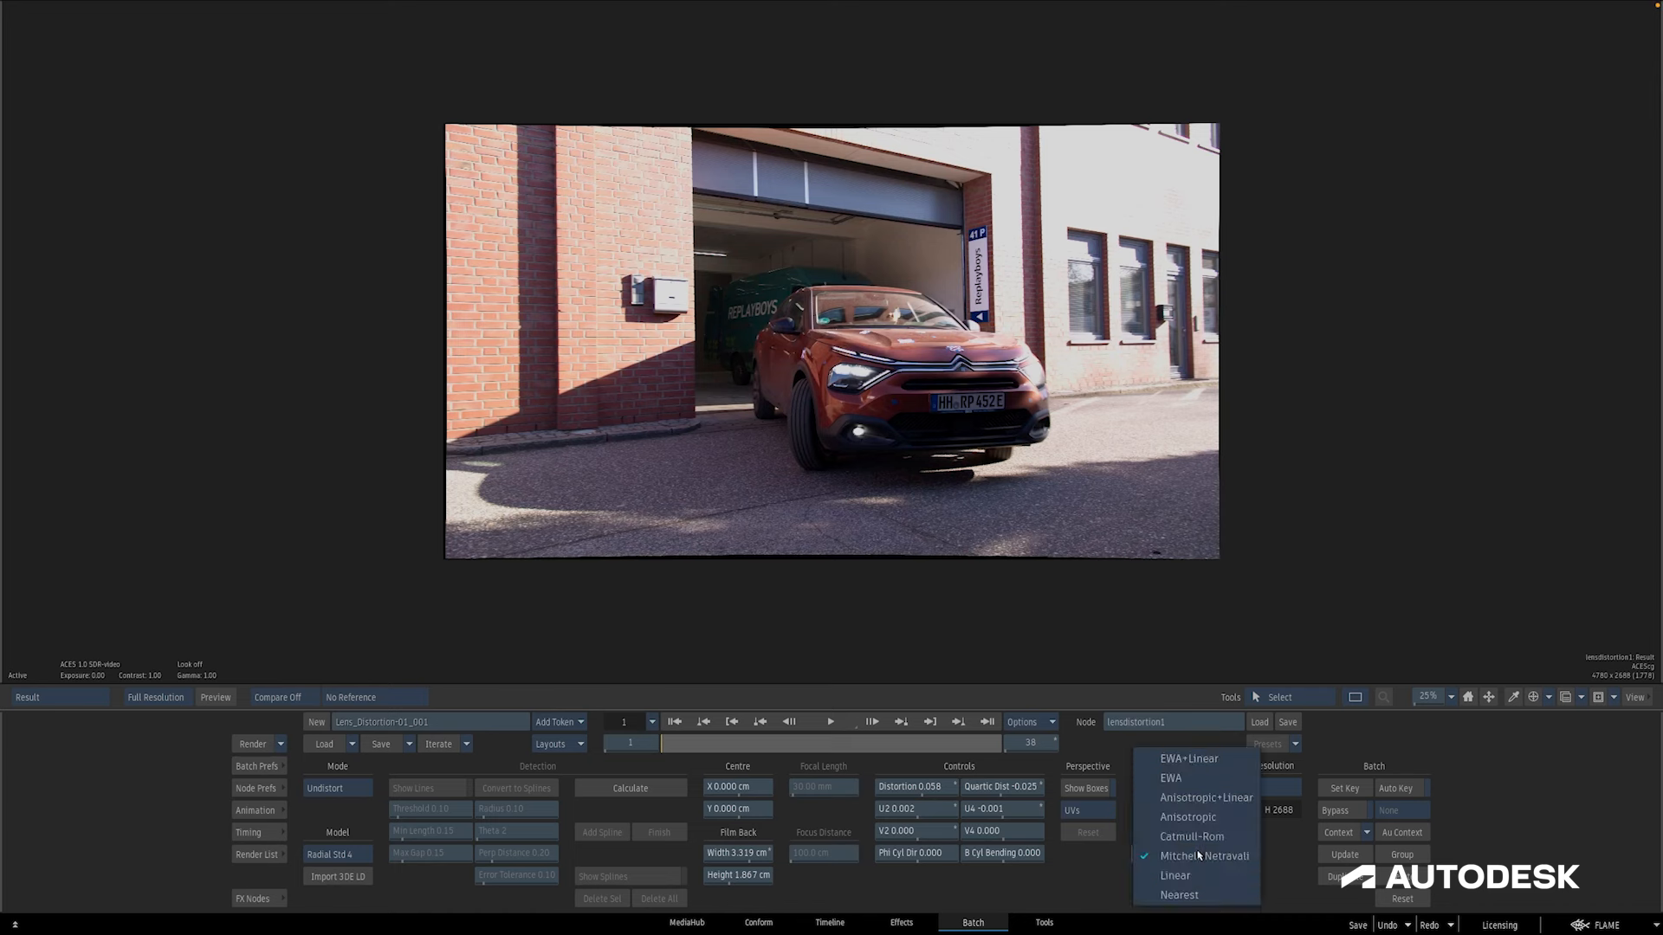
pyautogui.click(1254, 856)
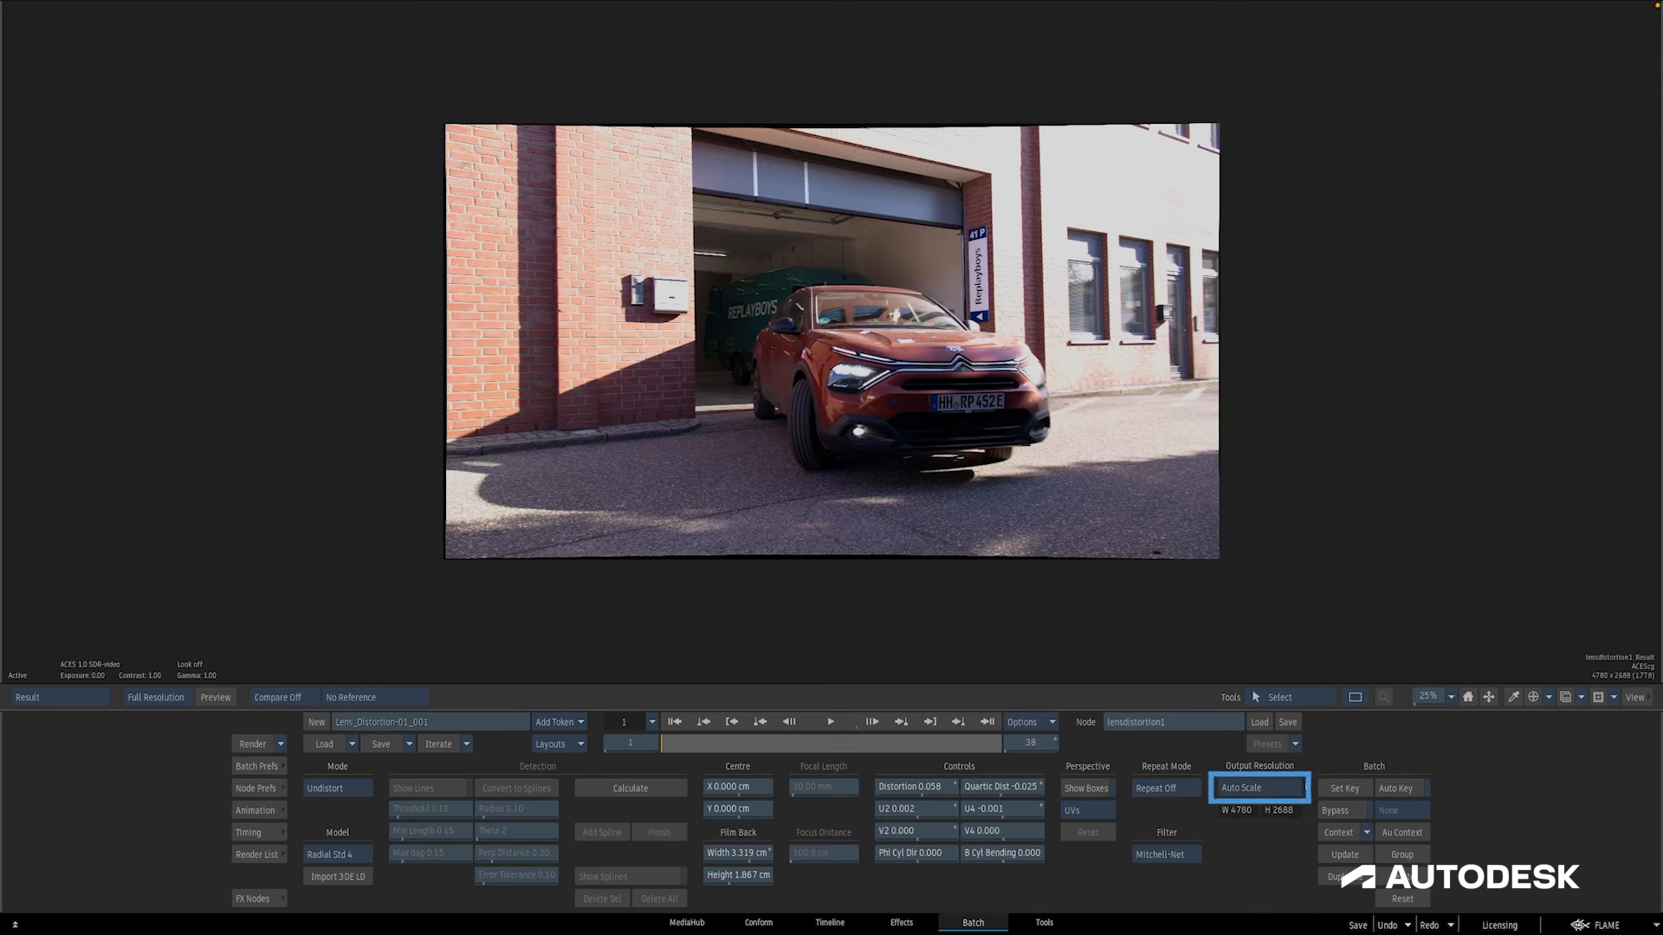
# - Try the User Defined and Same As Front output resolutions, and set the output resolution back to Auto Scale
pyautogui.click(1299, 788)
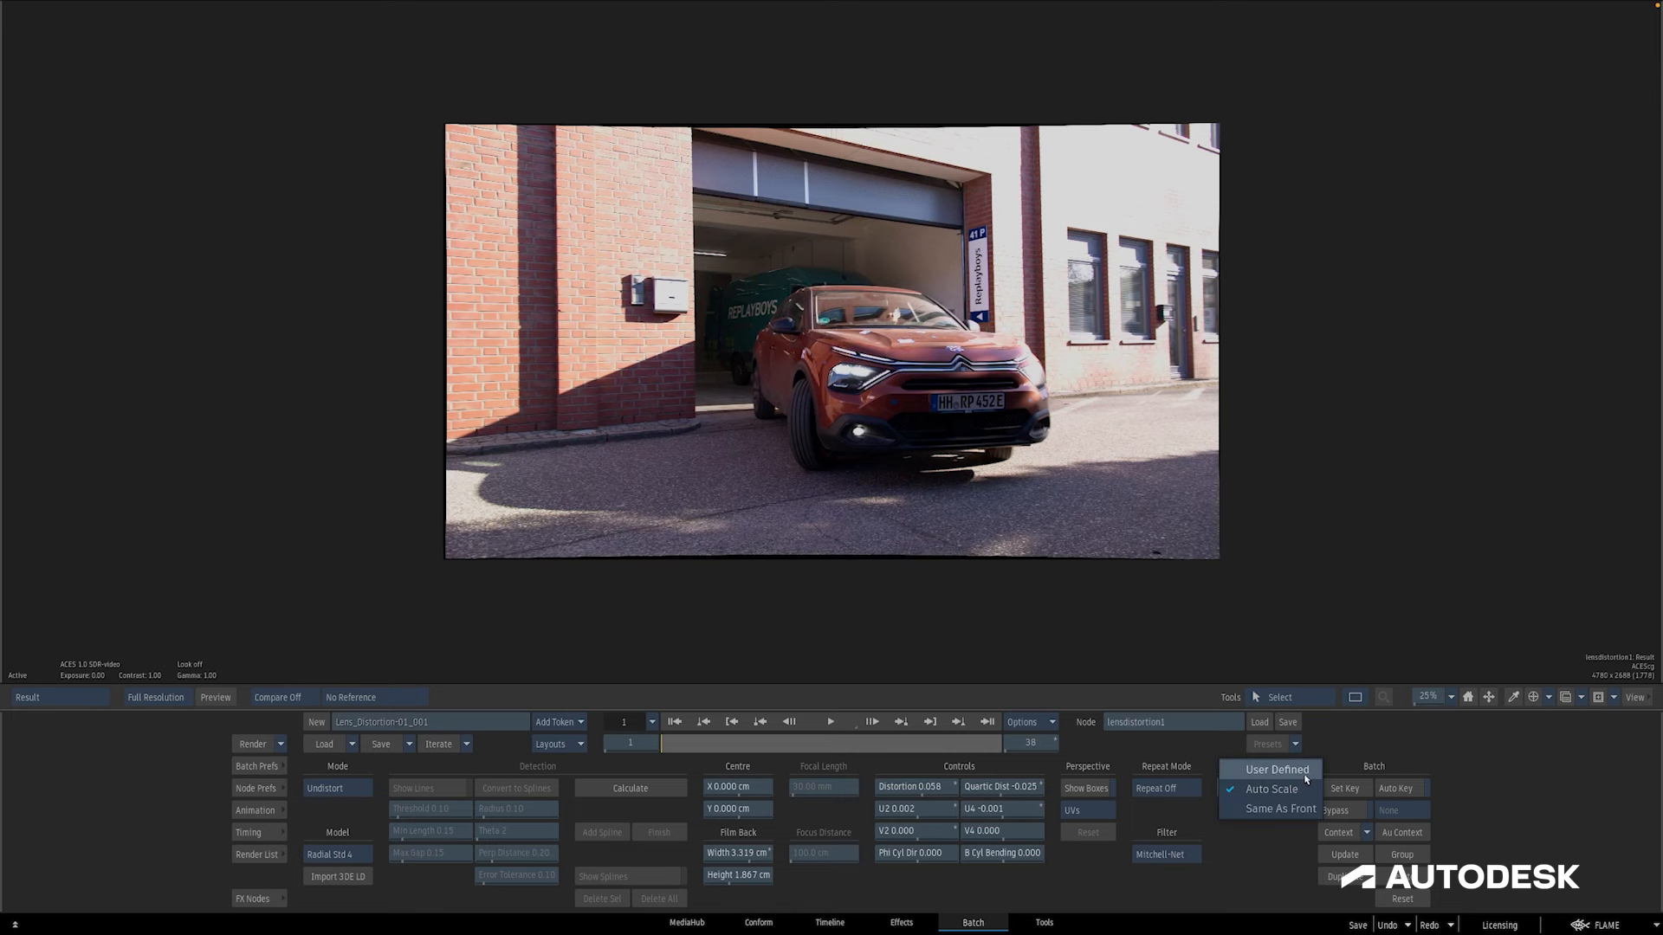
pyautogui.click(1305, 777)
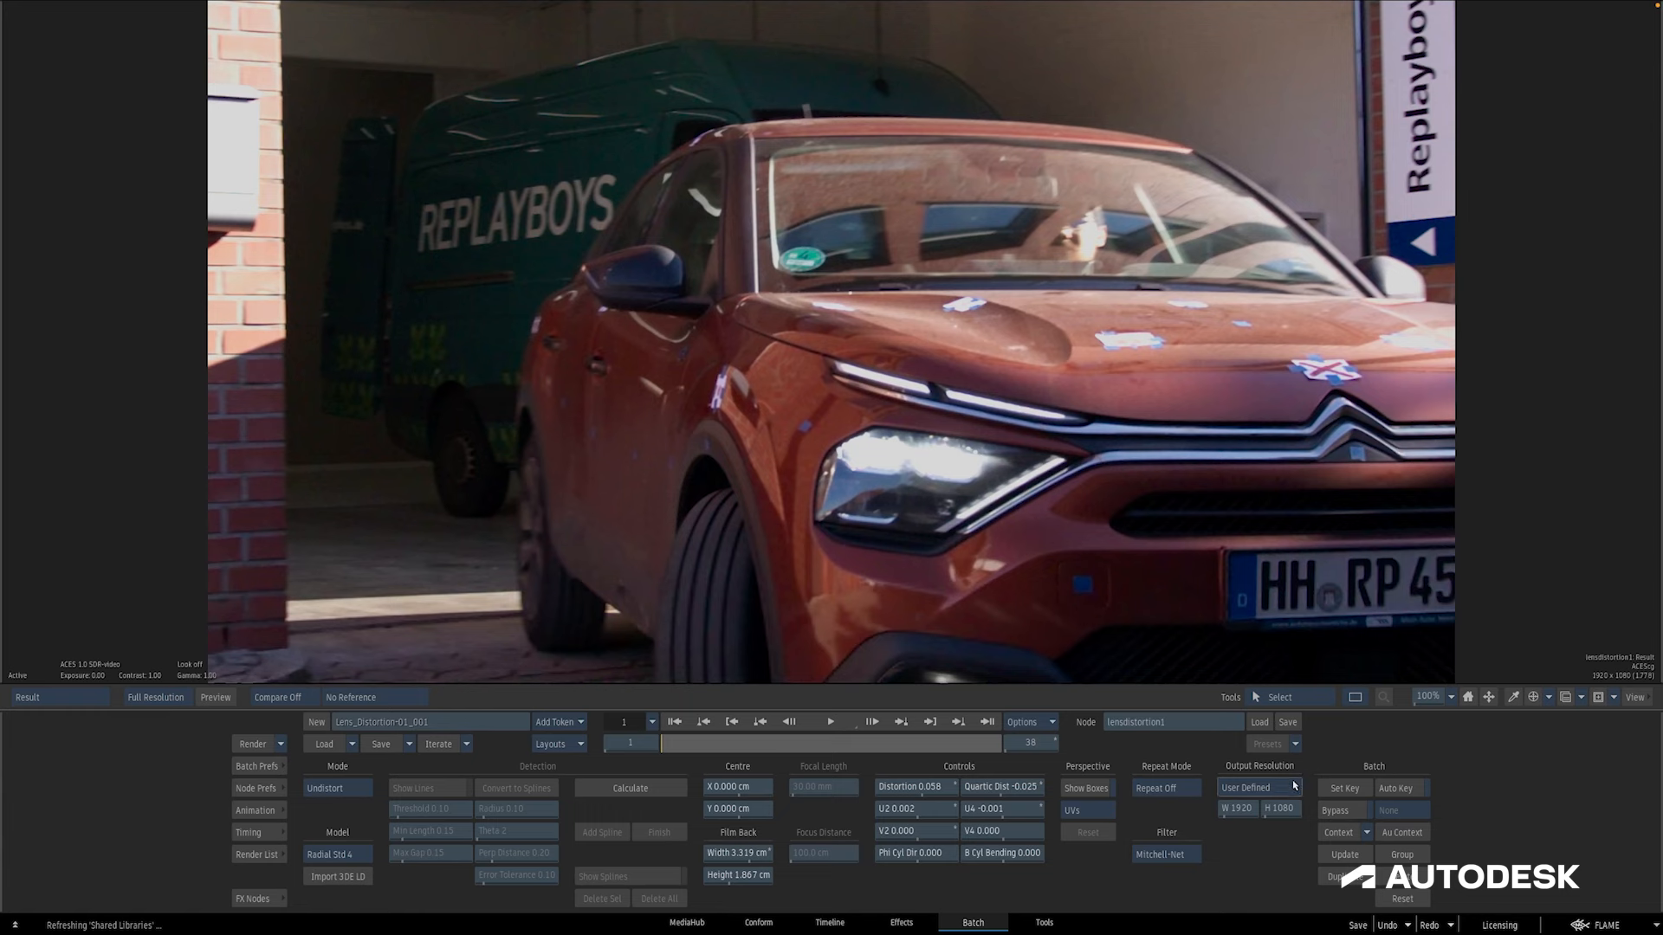
pyautogui.click(1296, 788)
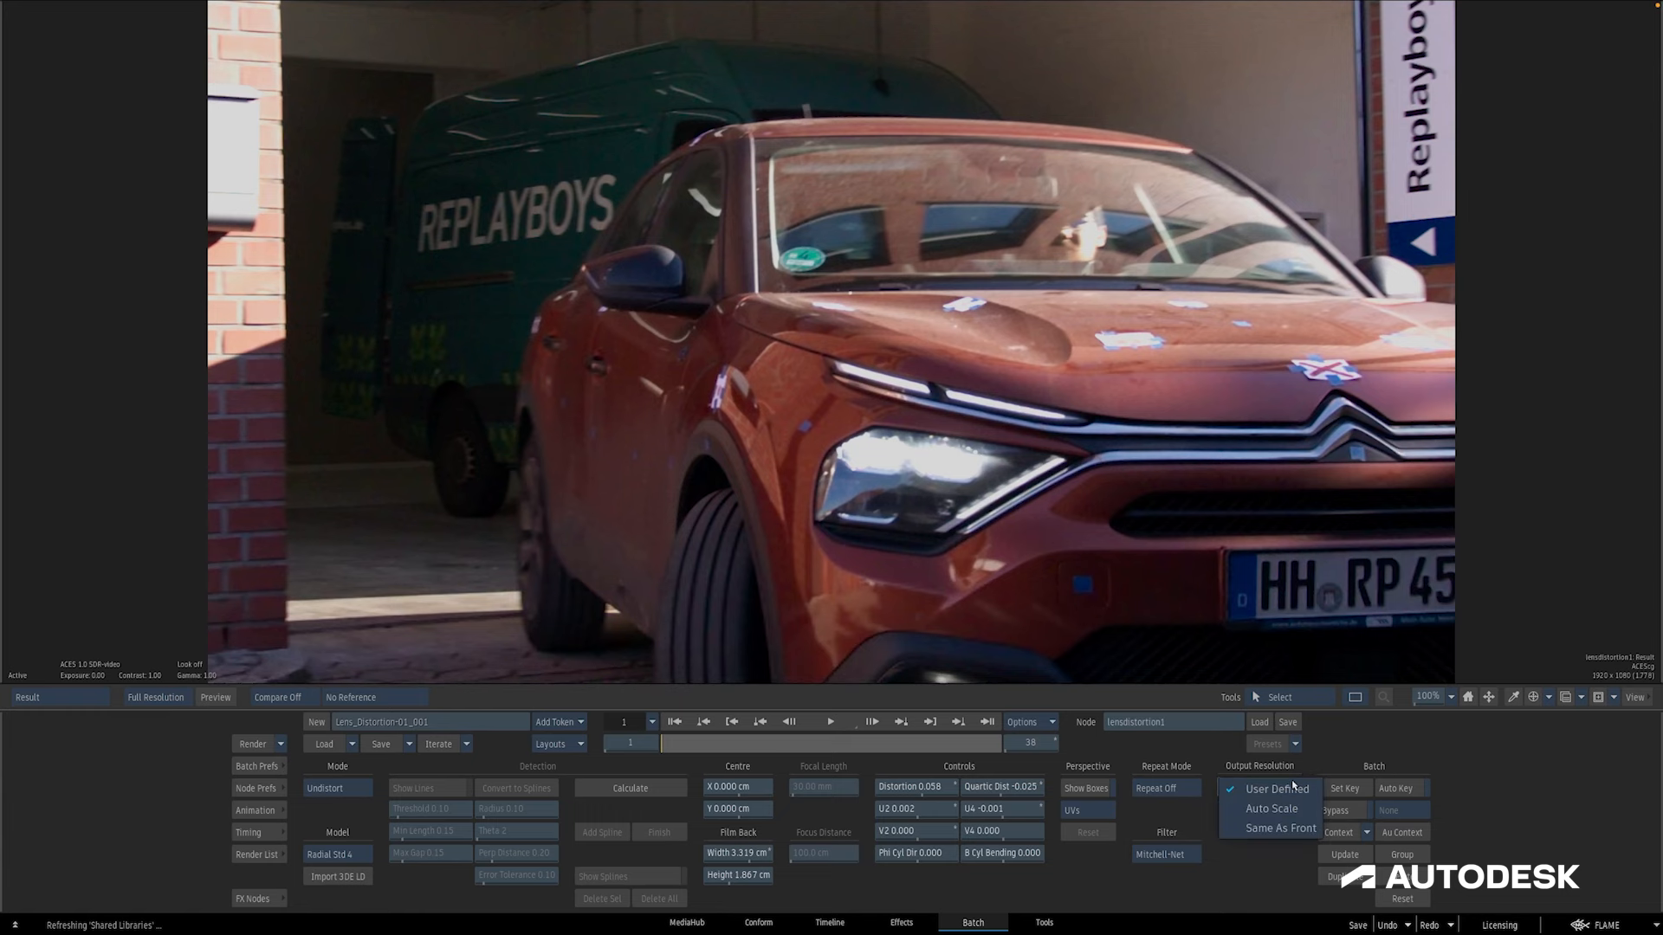
pyautogui.click(1297, 828)
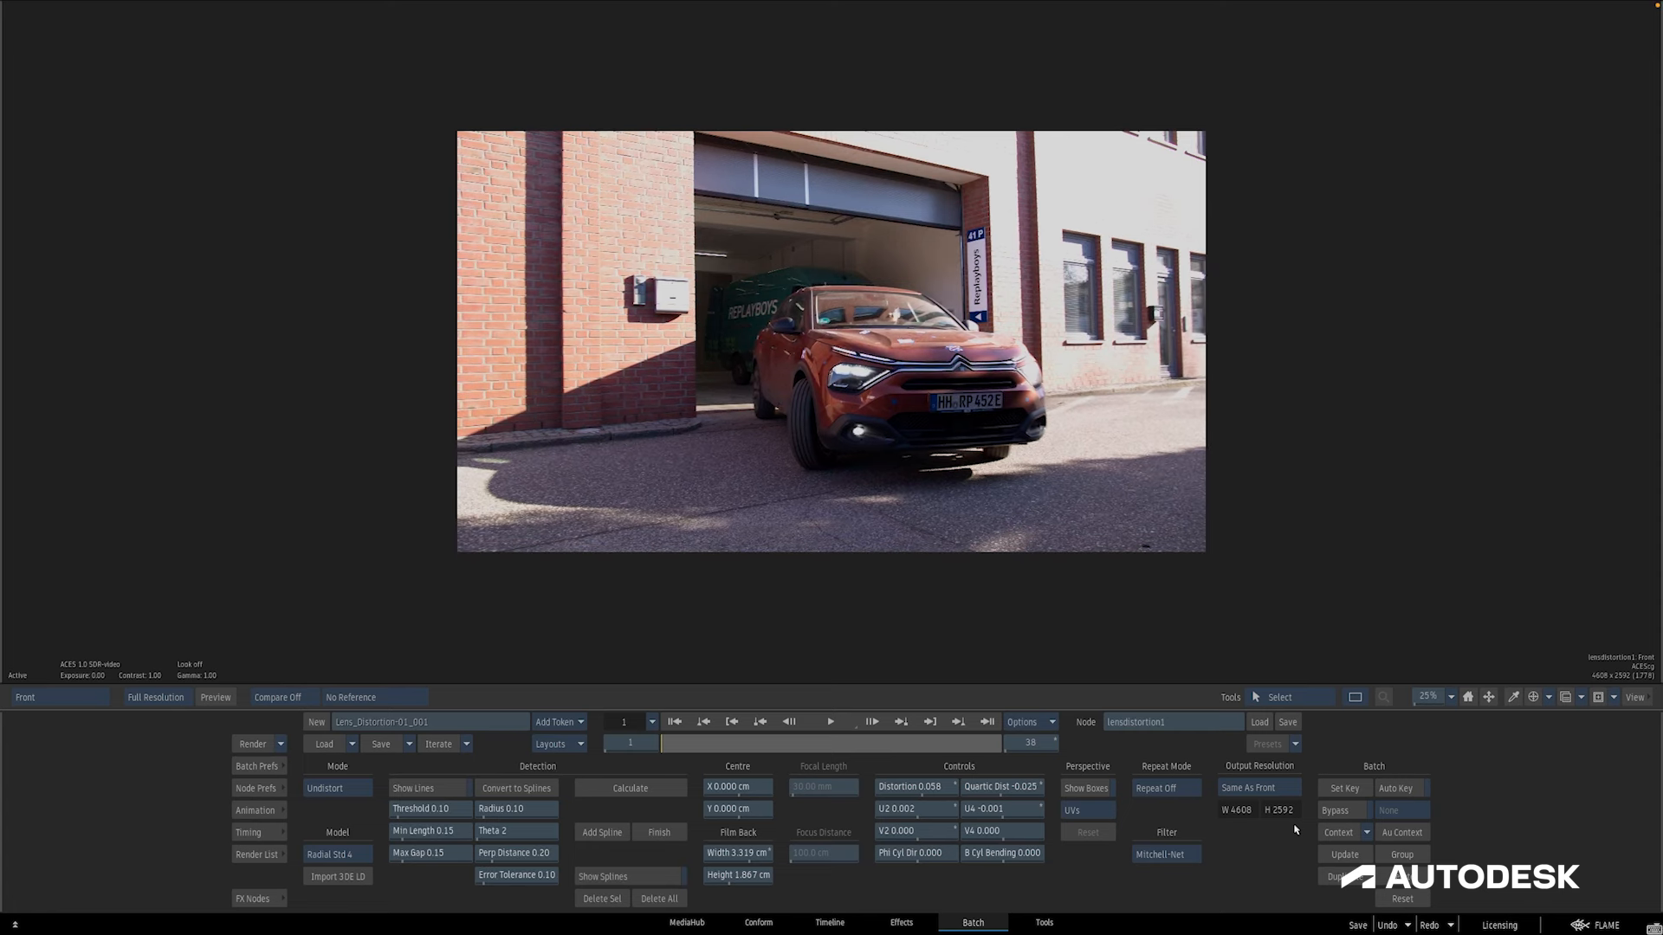
pyautogui.click(1287, 788)
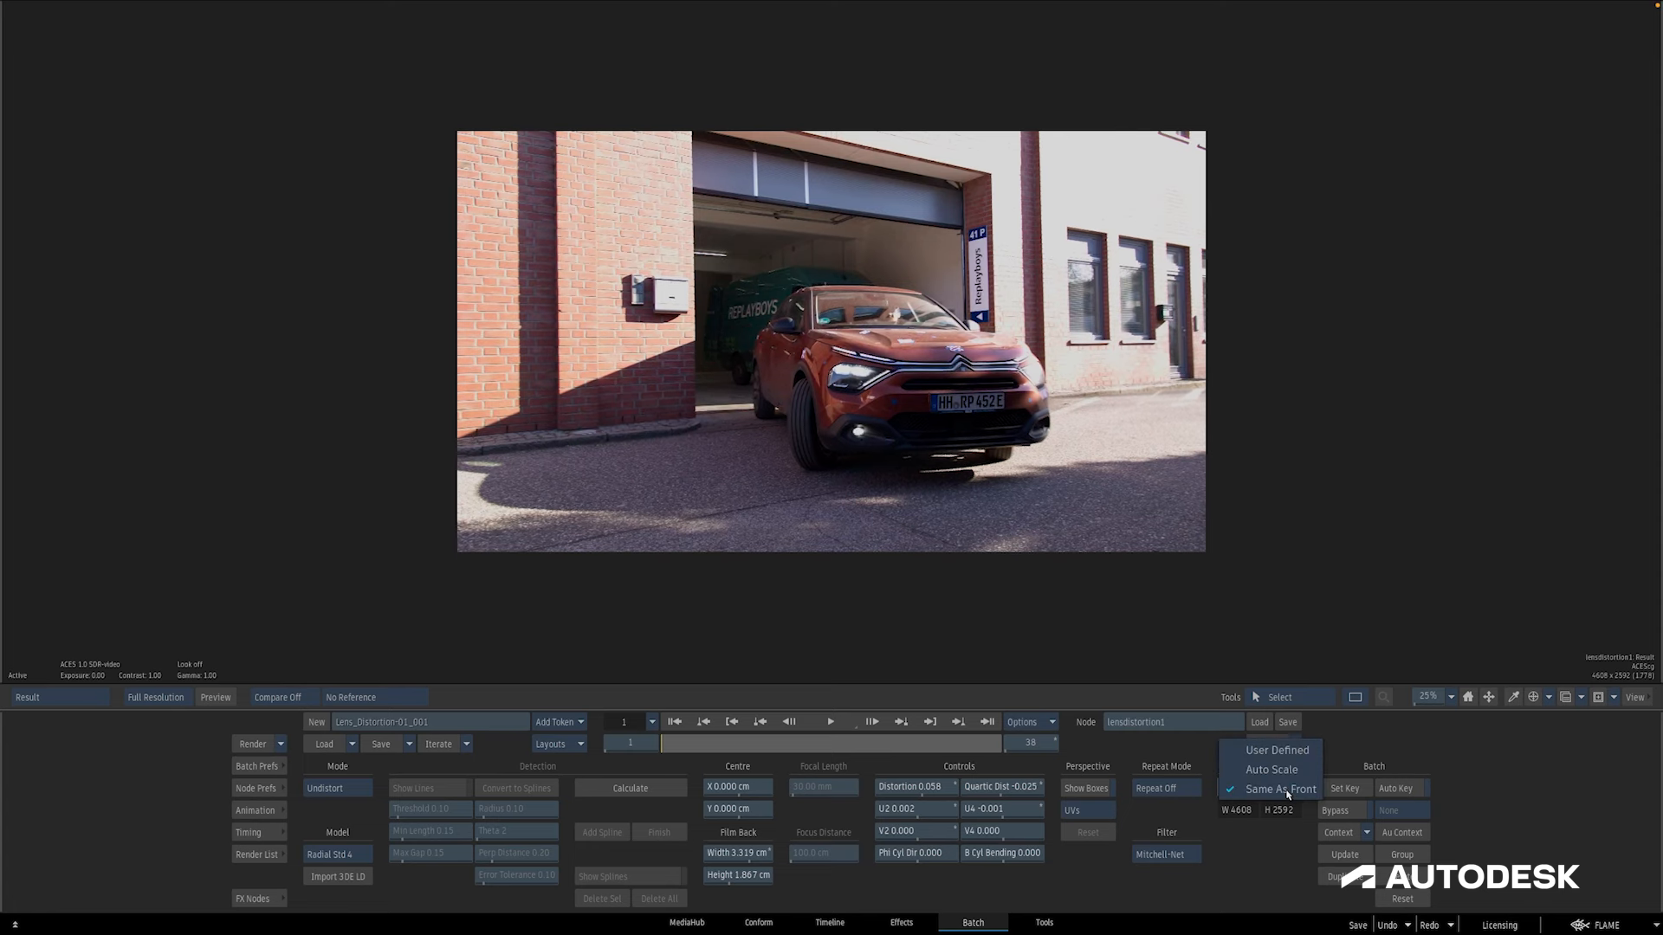
pyautogui.click(1285, 771)
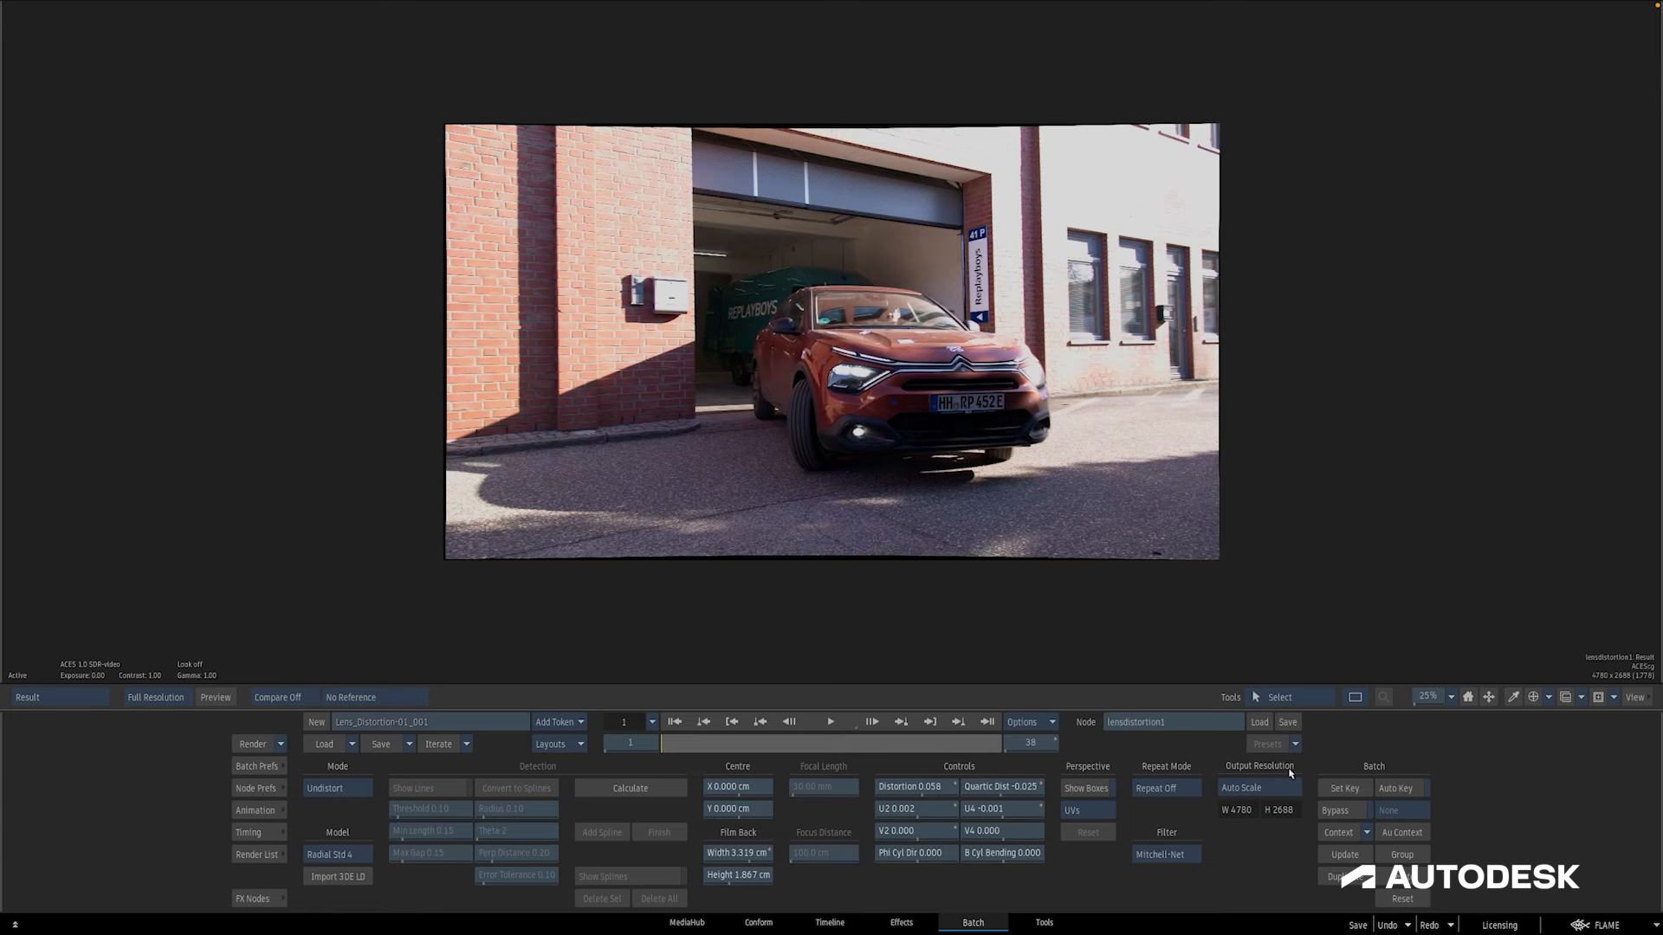
# - Cycle through the Lens Distortion node's Result, STMap, Inverse STMap and OutMatte outputs to examine each one
pyautogui.press('F4')
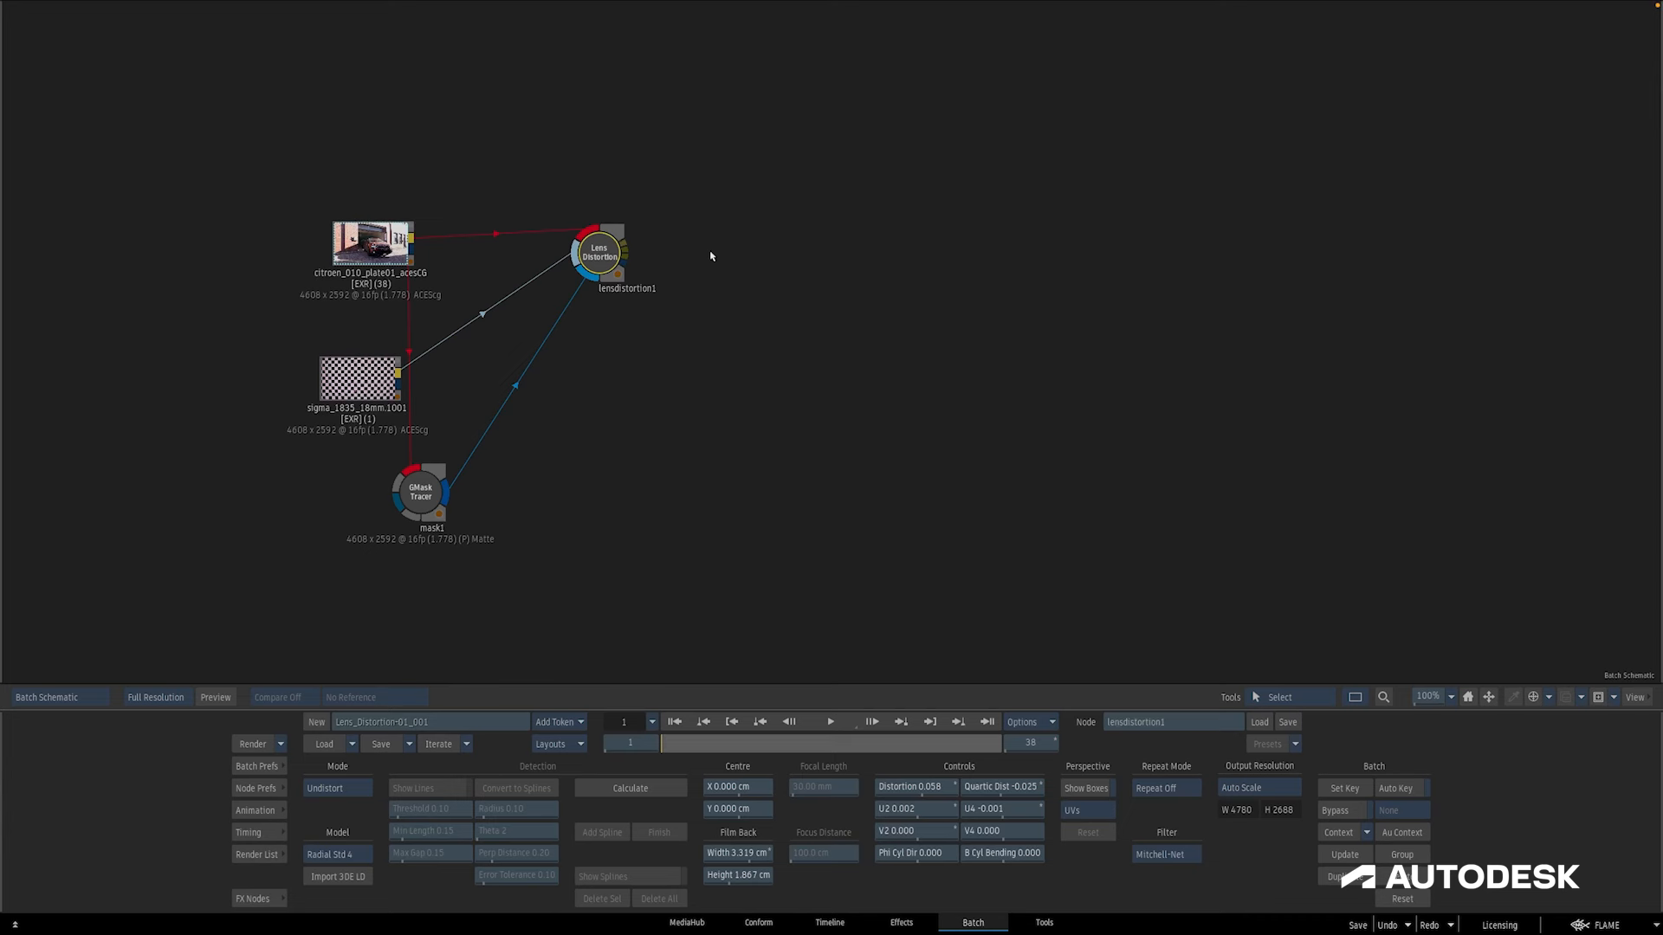
pyautogui.press('F4')
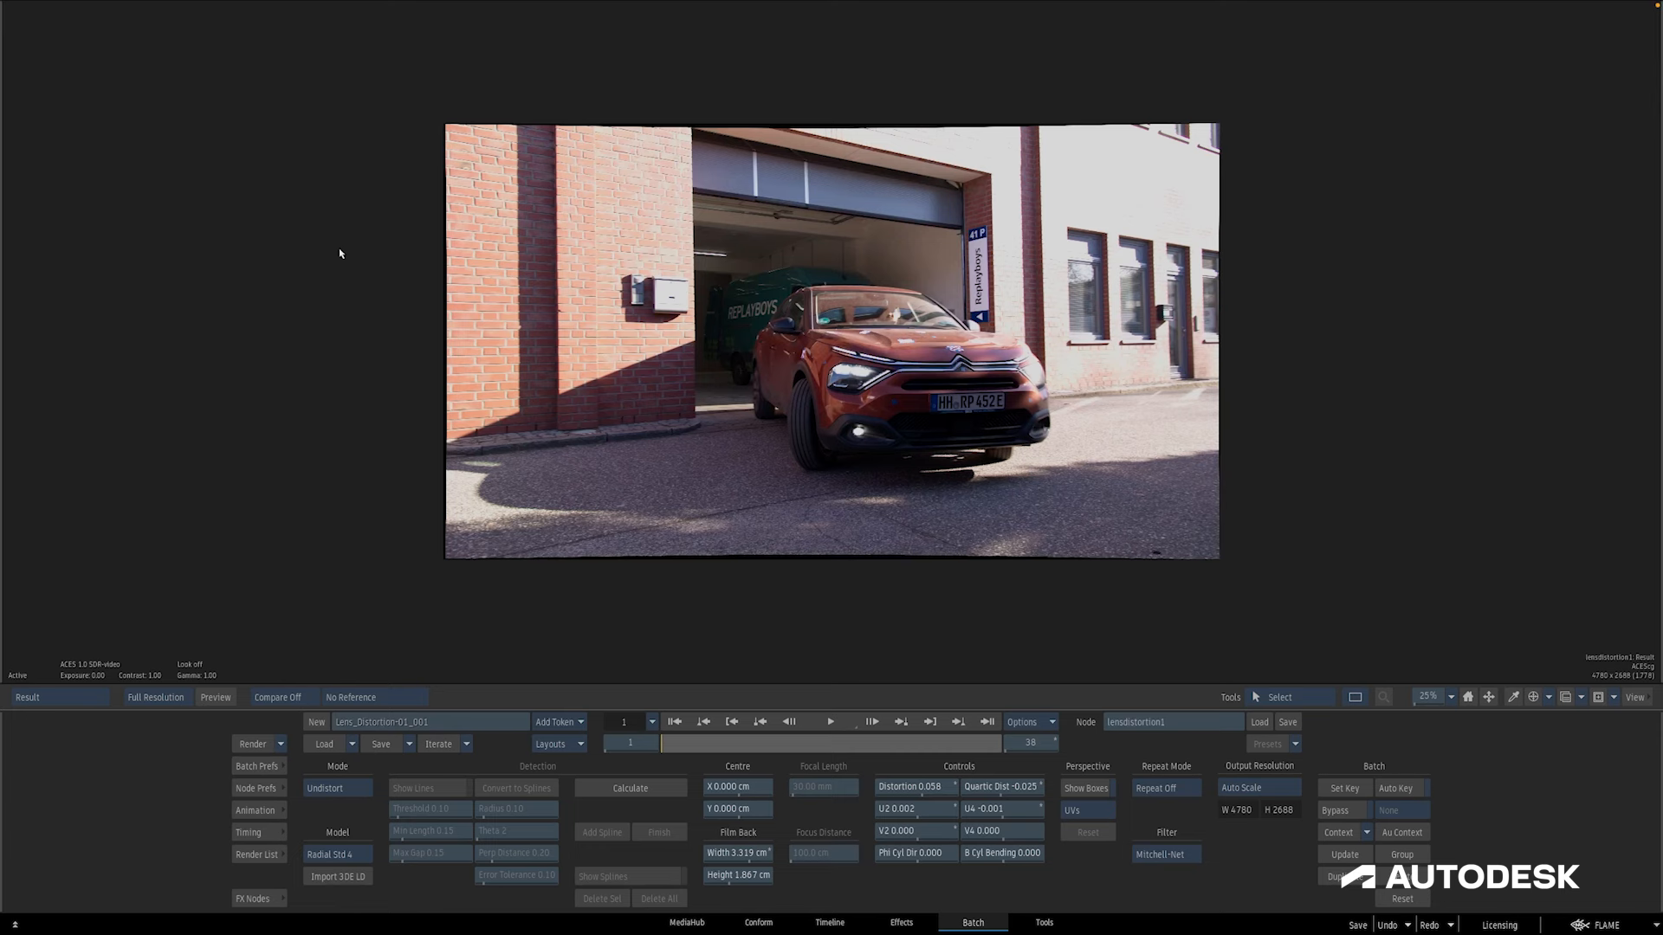
pyautogui.press('F4')
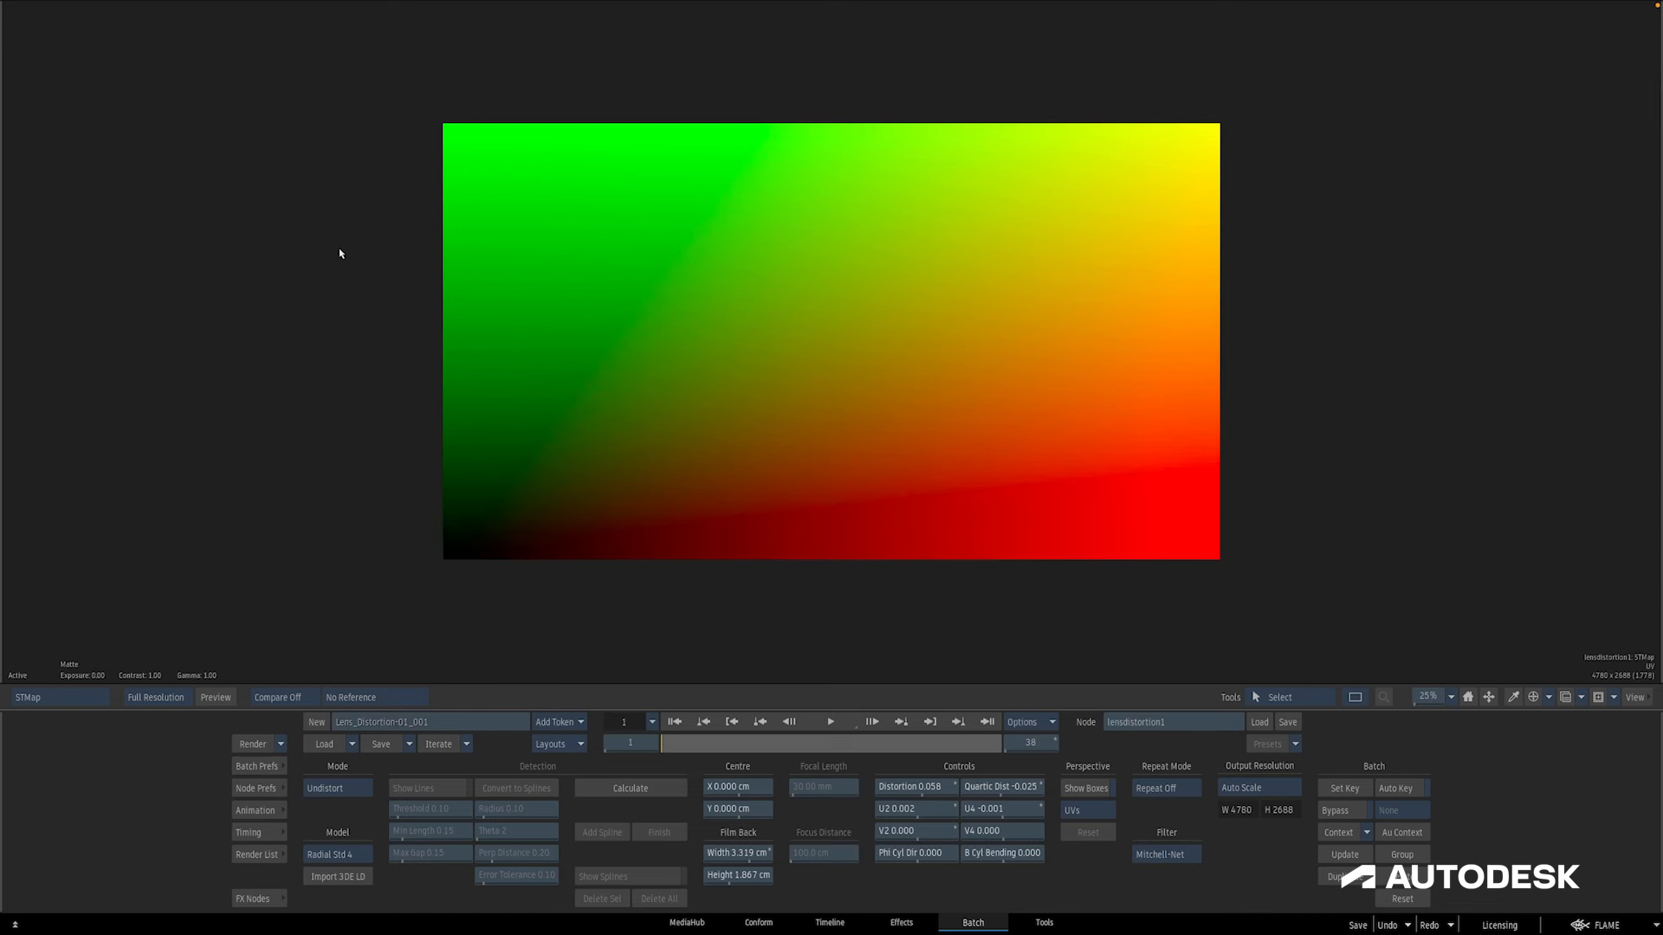
pyautogui.press('F4')
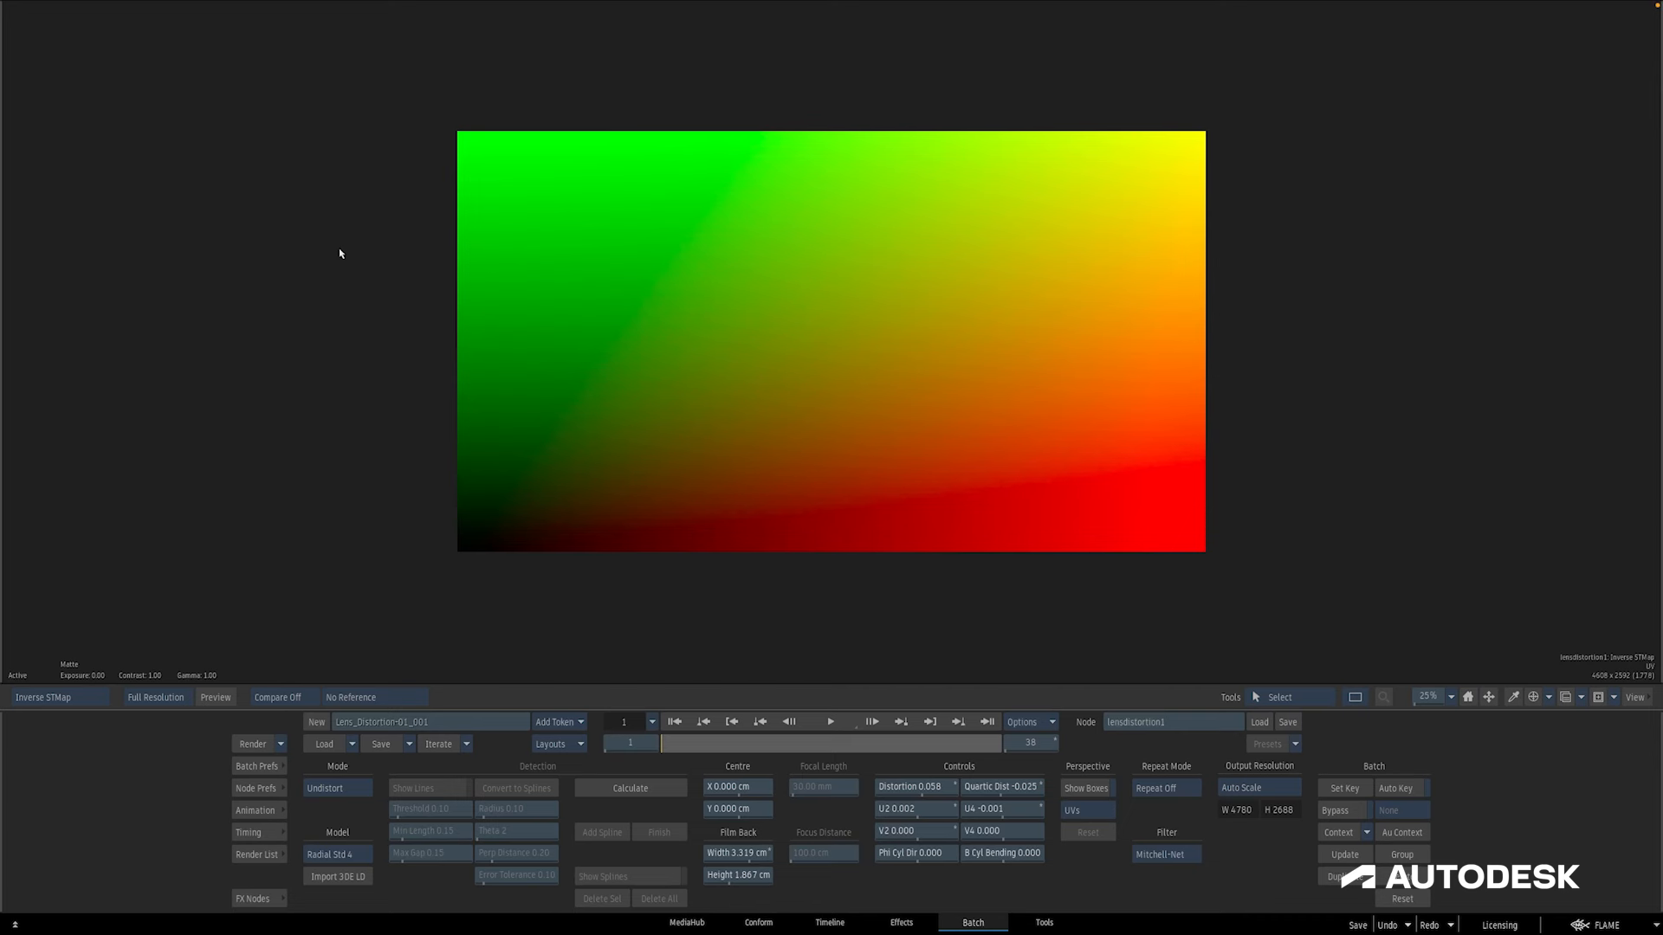
pyautogui.press('F4')
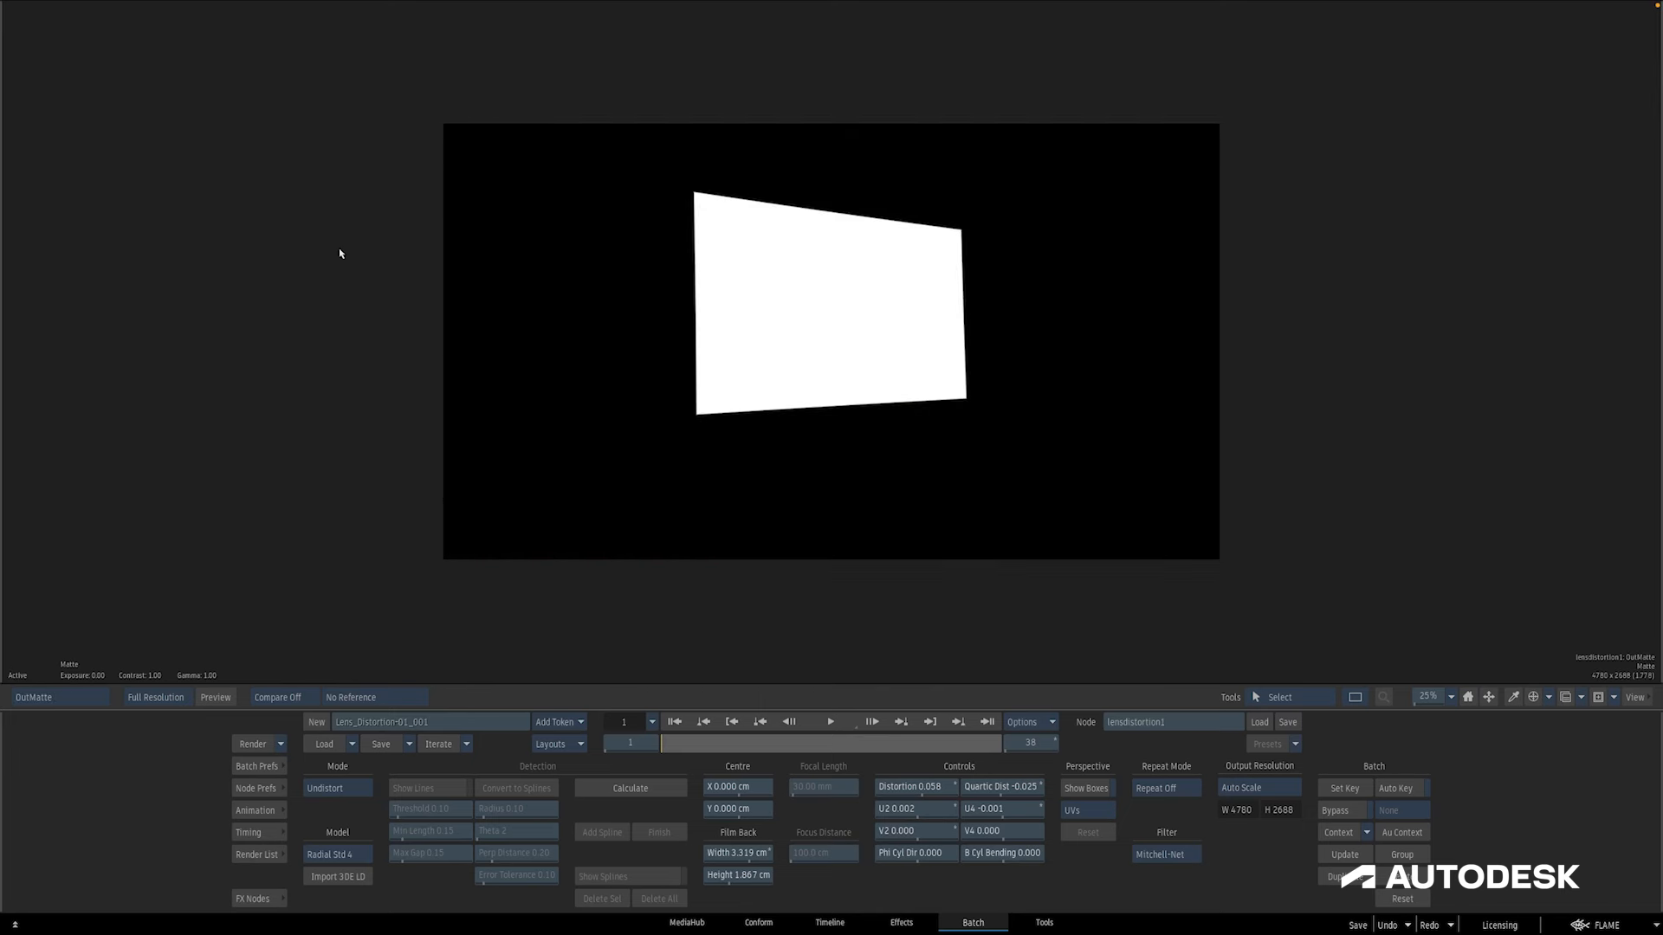
# - Compare the Lens Distortion node's undistorted Result with its original Front image
pyautogui.press('`')
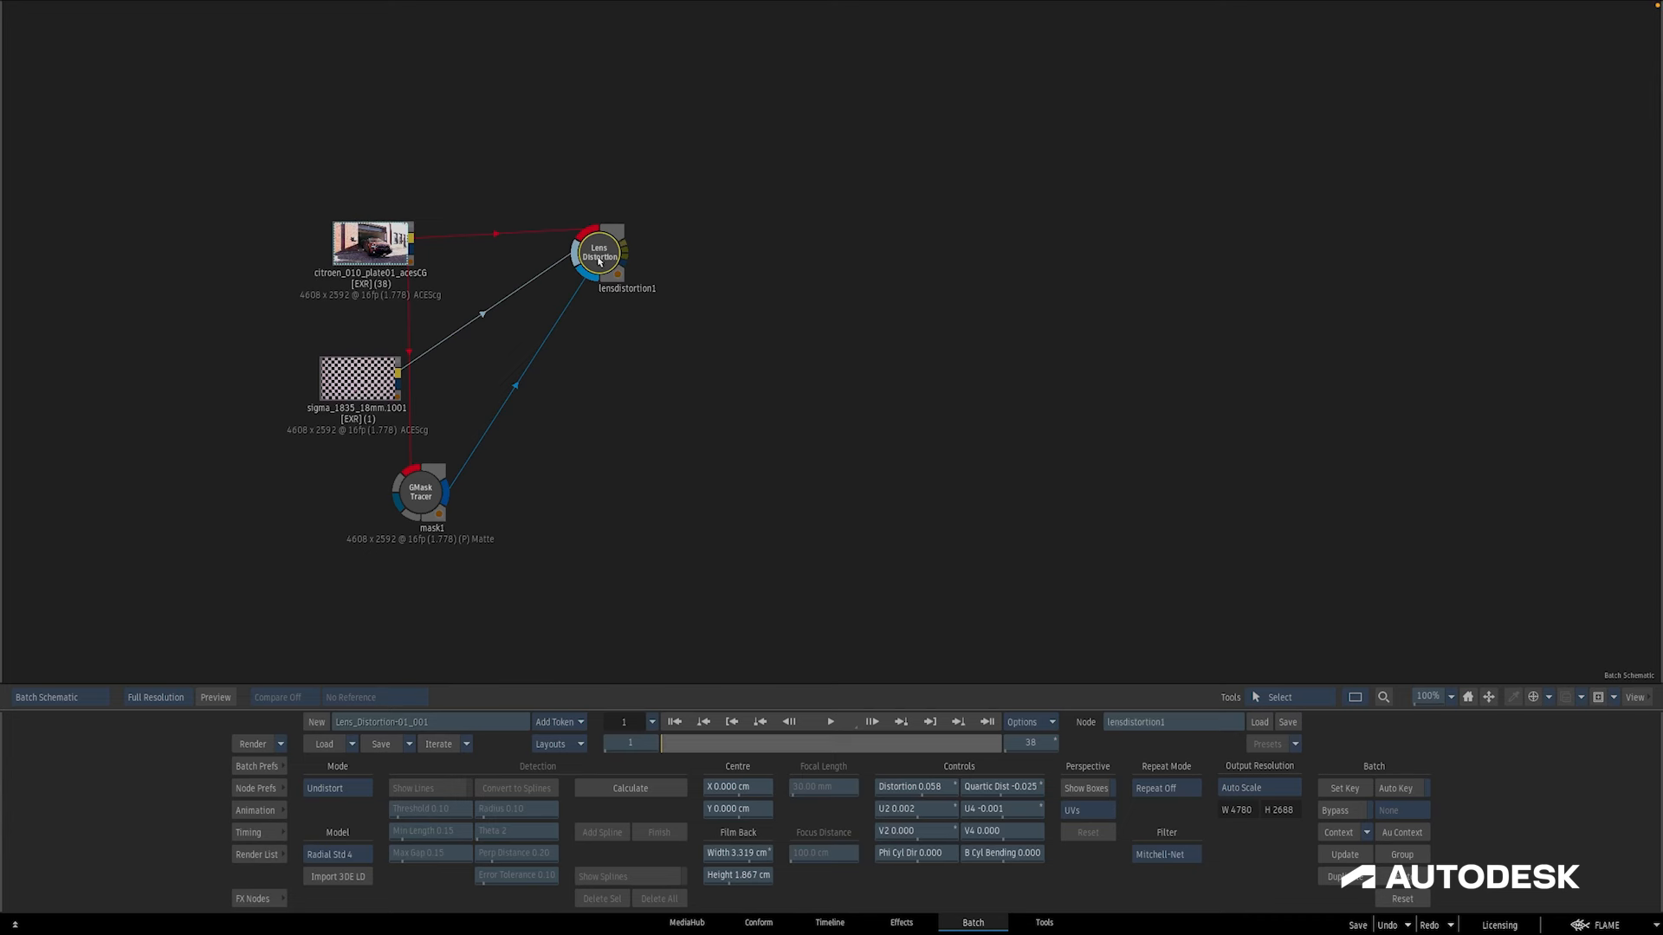
pyautogui.moveTo(601, 260); pyautogui.dragTo(607, 262)
pyautogui.press('`')
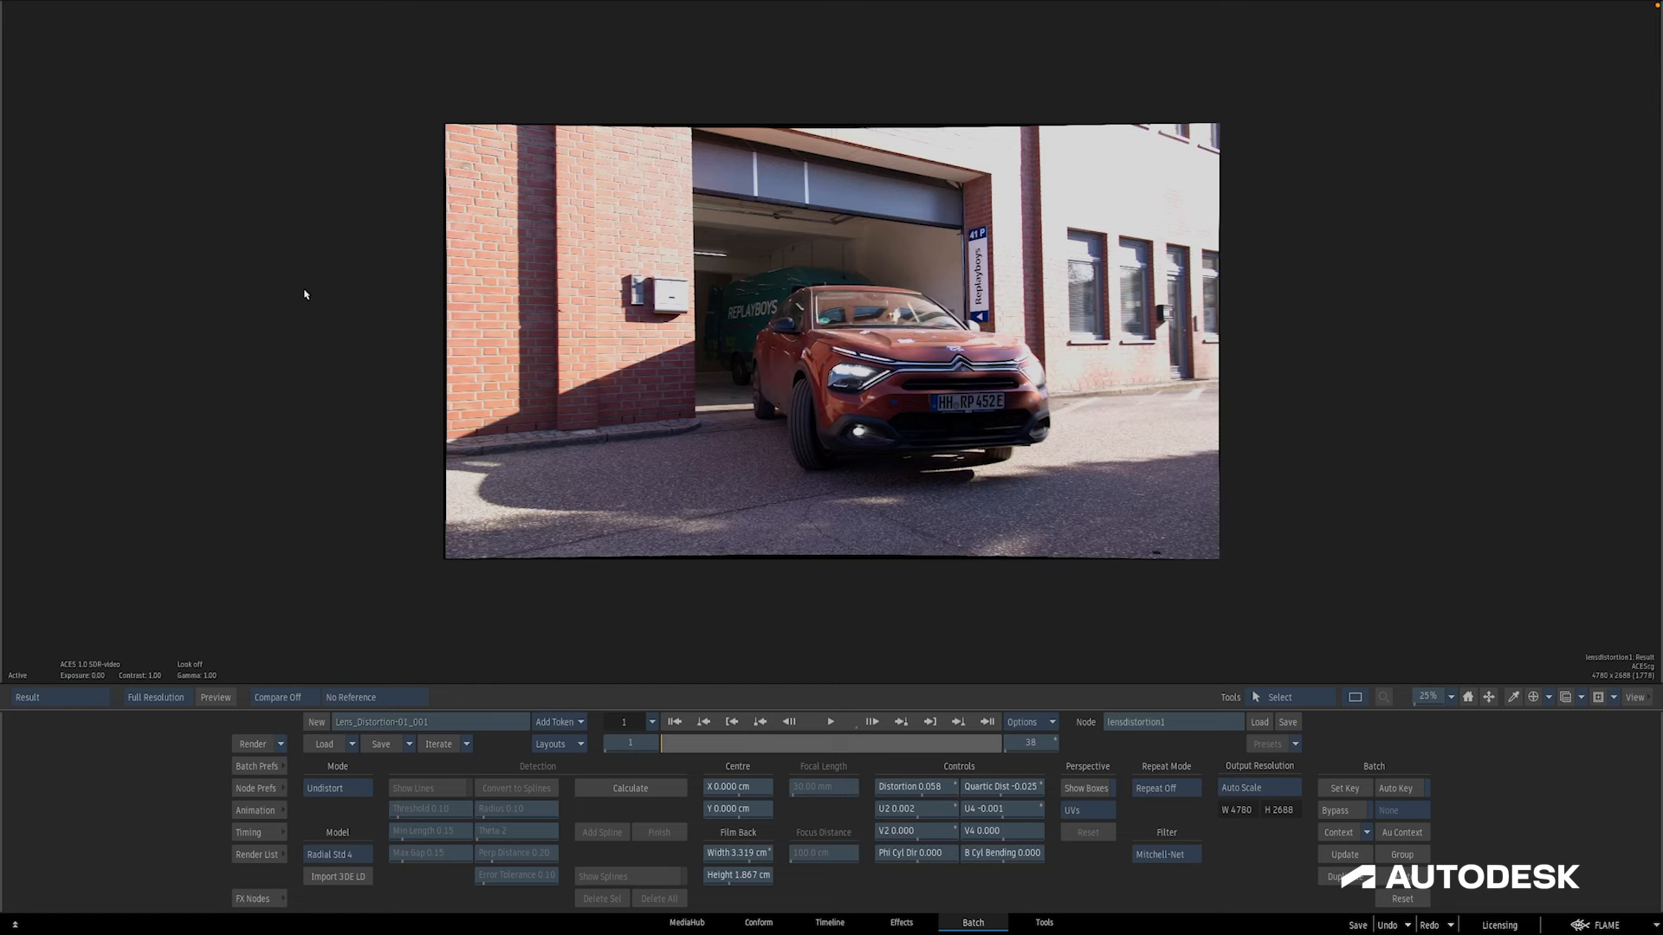
pyautogui.press('F4')
pyautogui.press('F1')
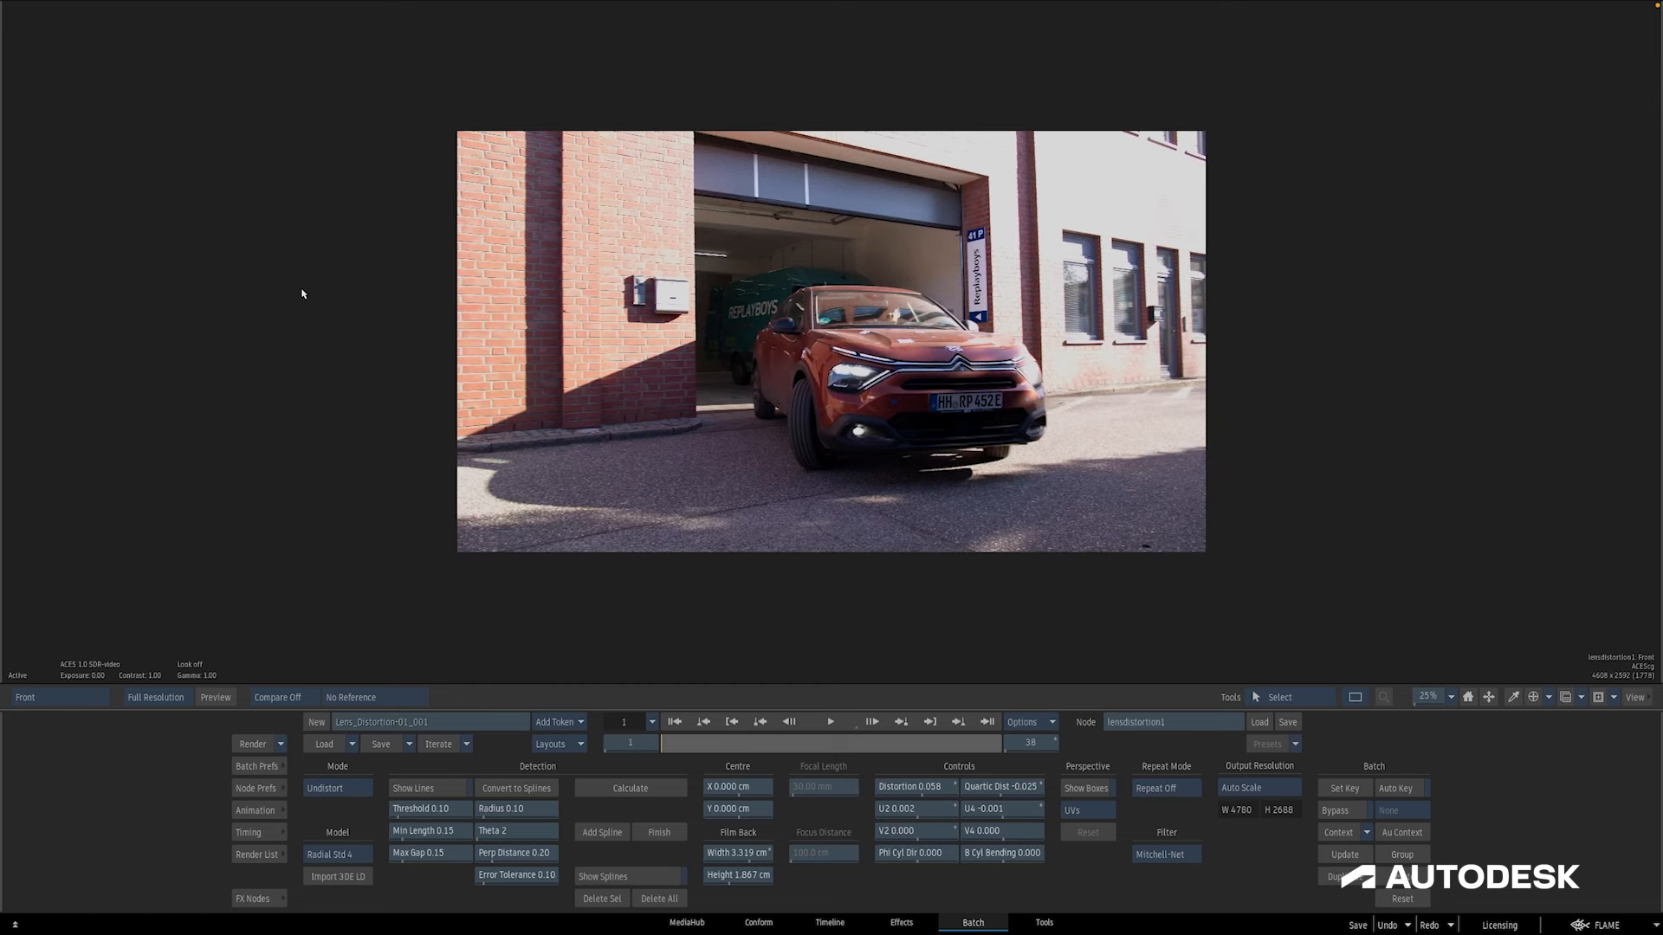
pyautogui.press('F4')
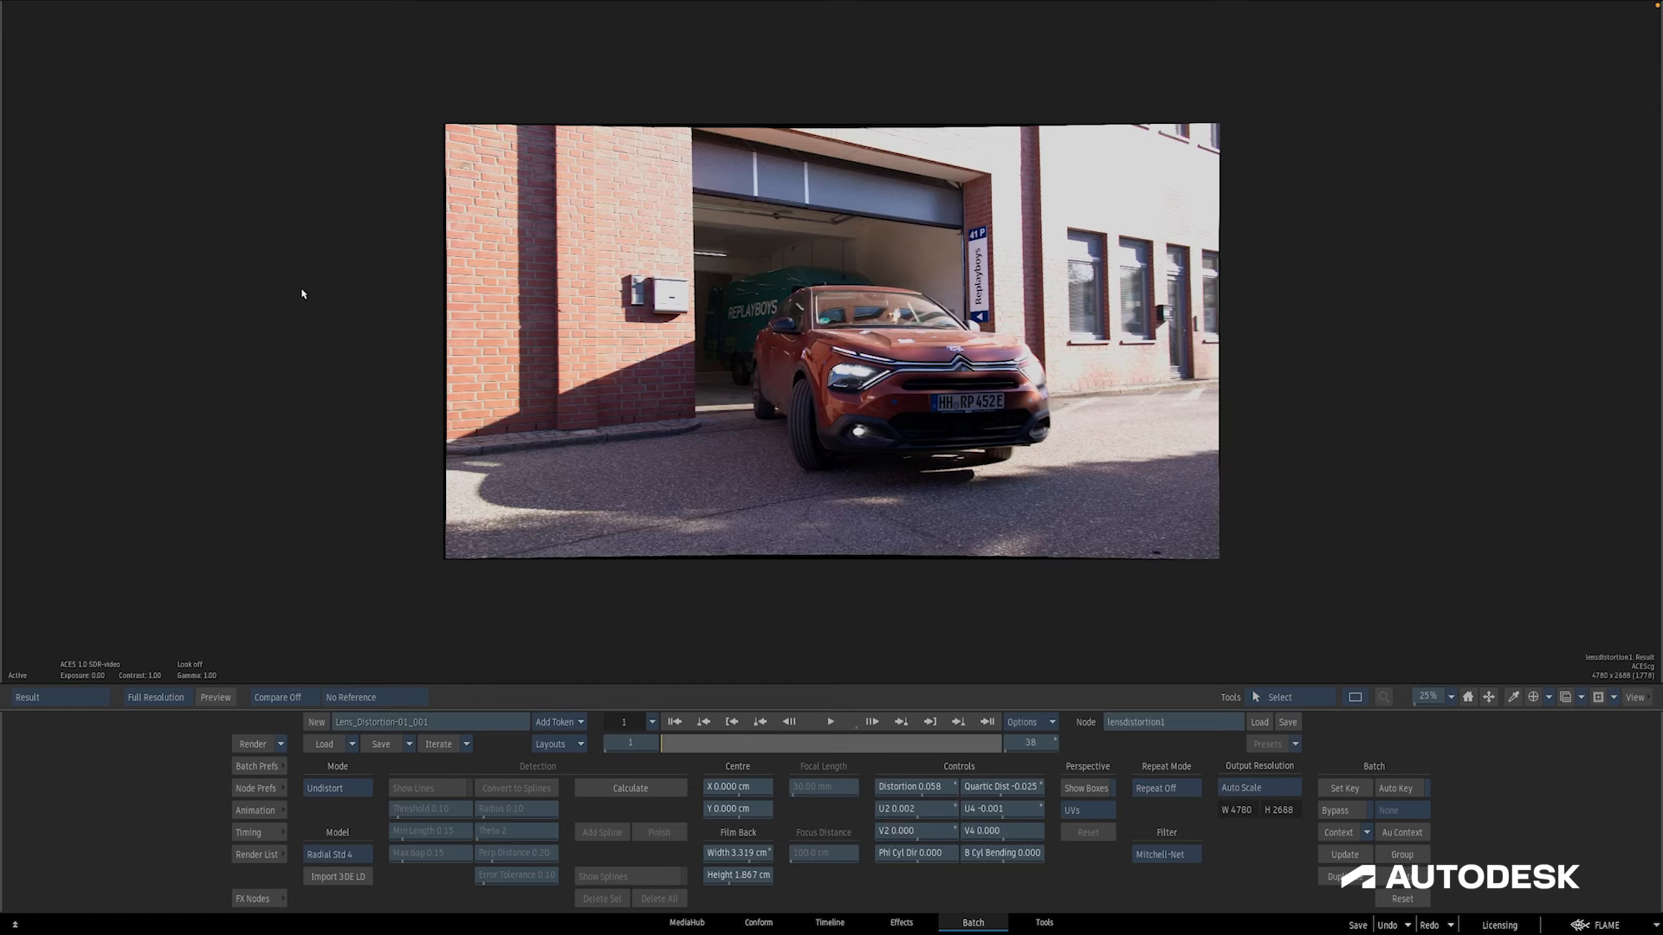
pyautogui.press('`')
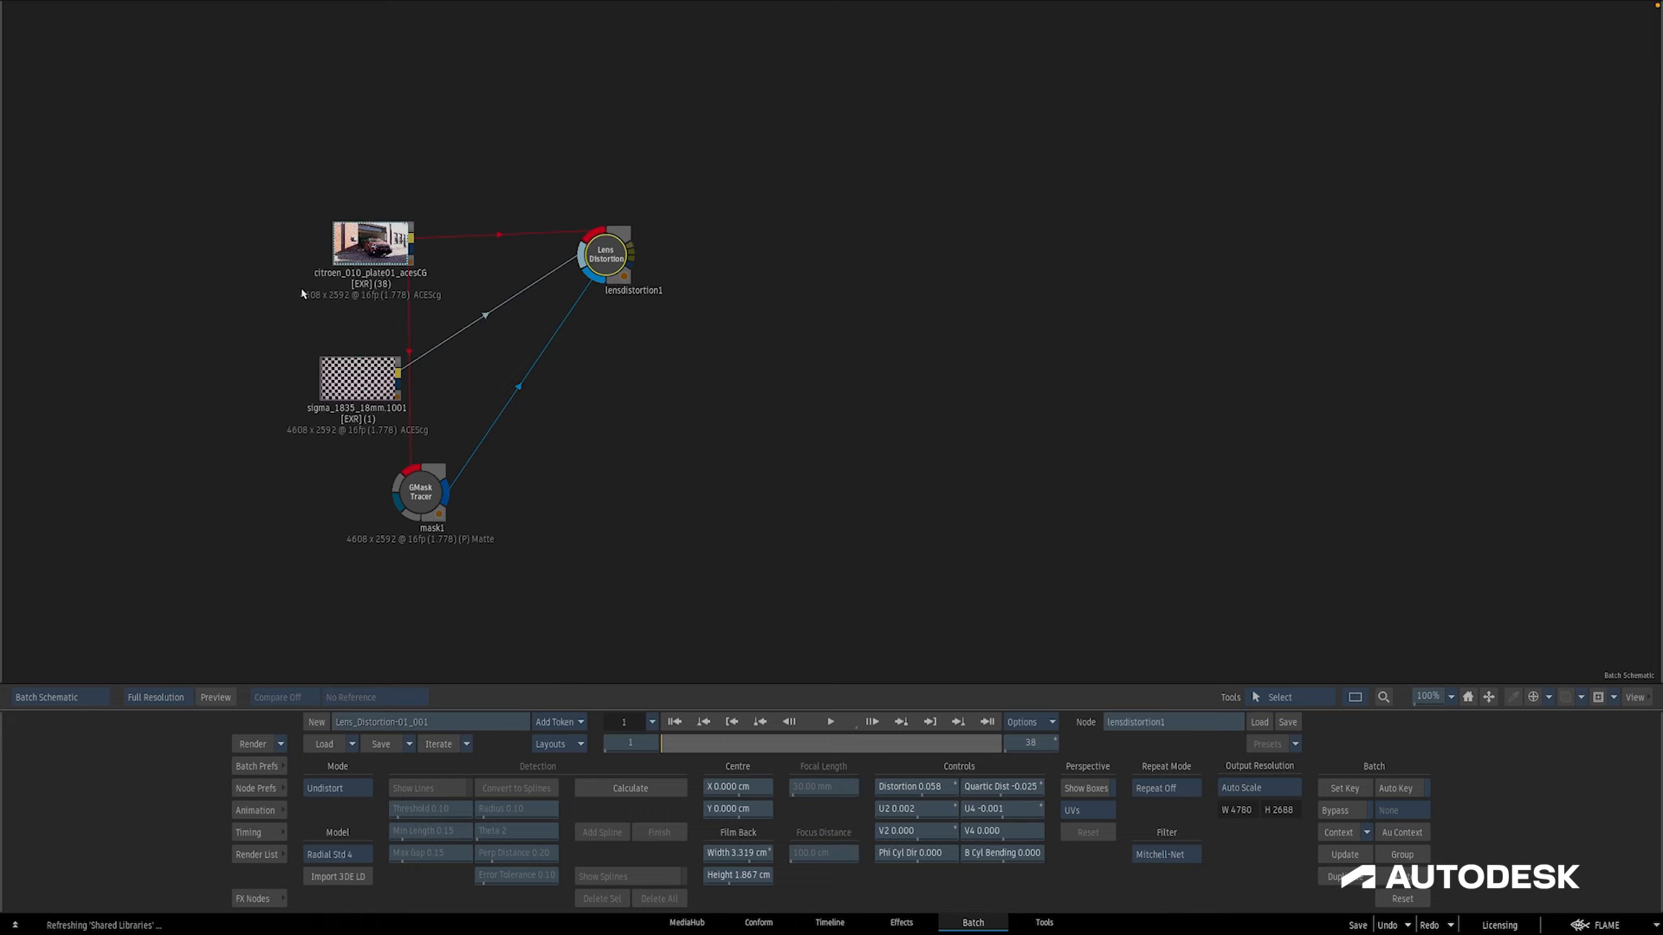
# - Add an STMap node fed by the Lens Distortion node's Result and Inverse STMap outputs and view its result
pyautogui.click(257, 899)
pyautogui.moveTo(1164, 806); pyautogui.dragTo(849, 270)
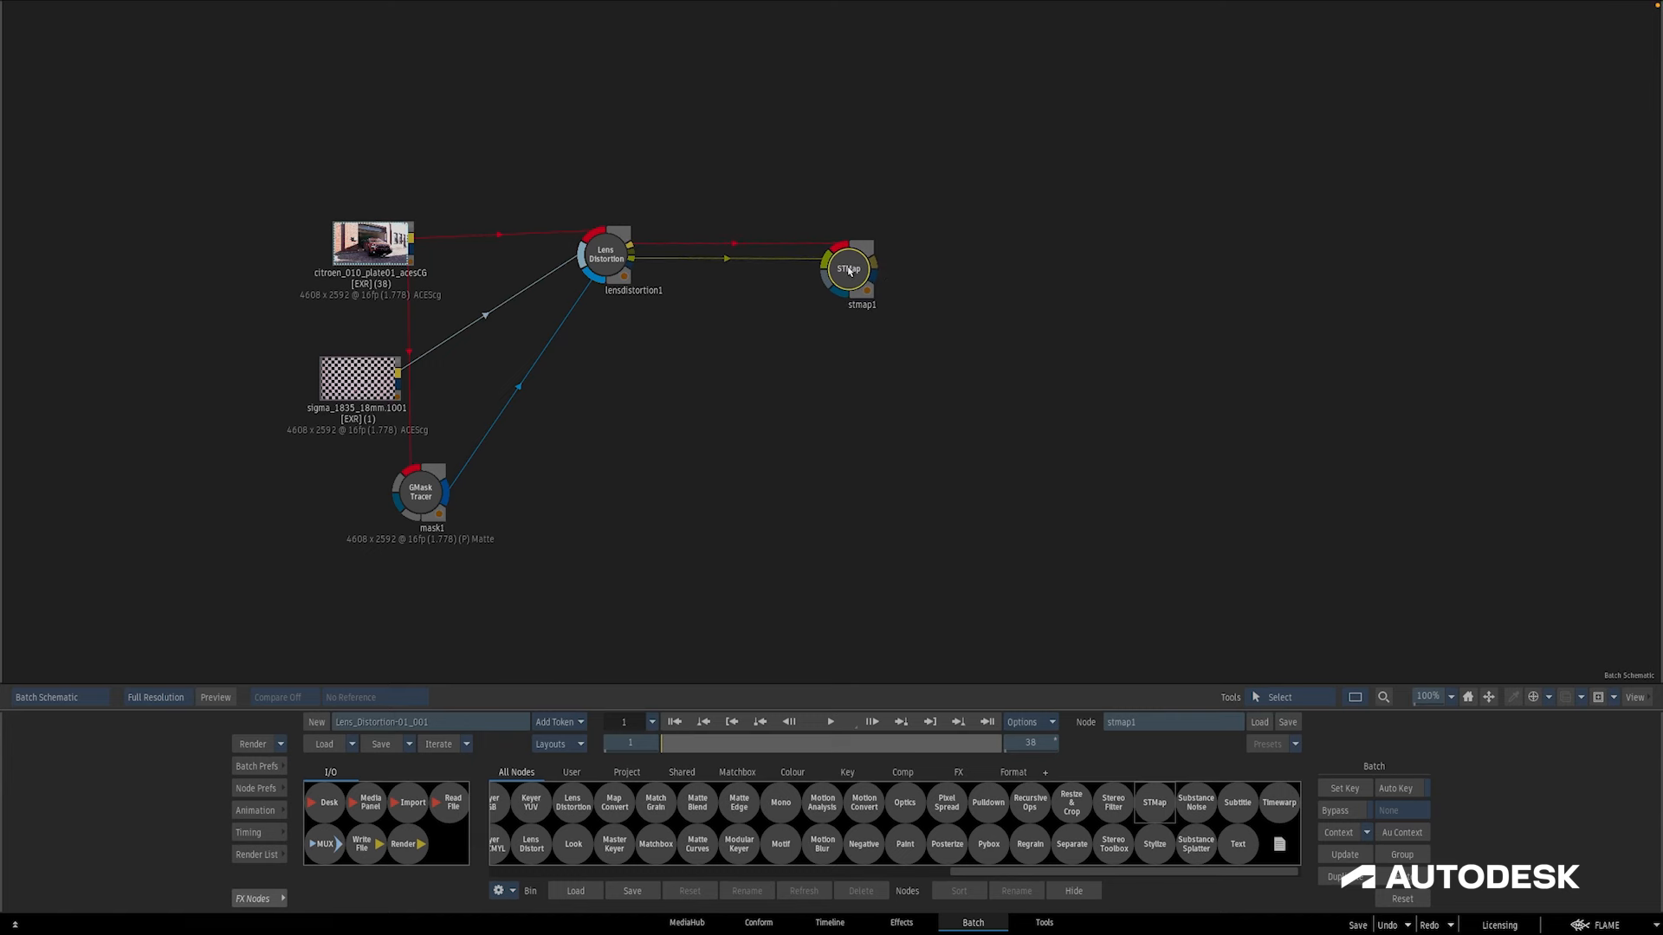
pyautogui.doubleClick(848, 270)
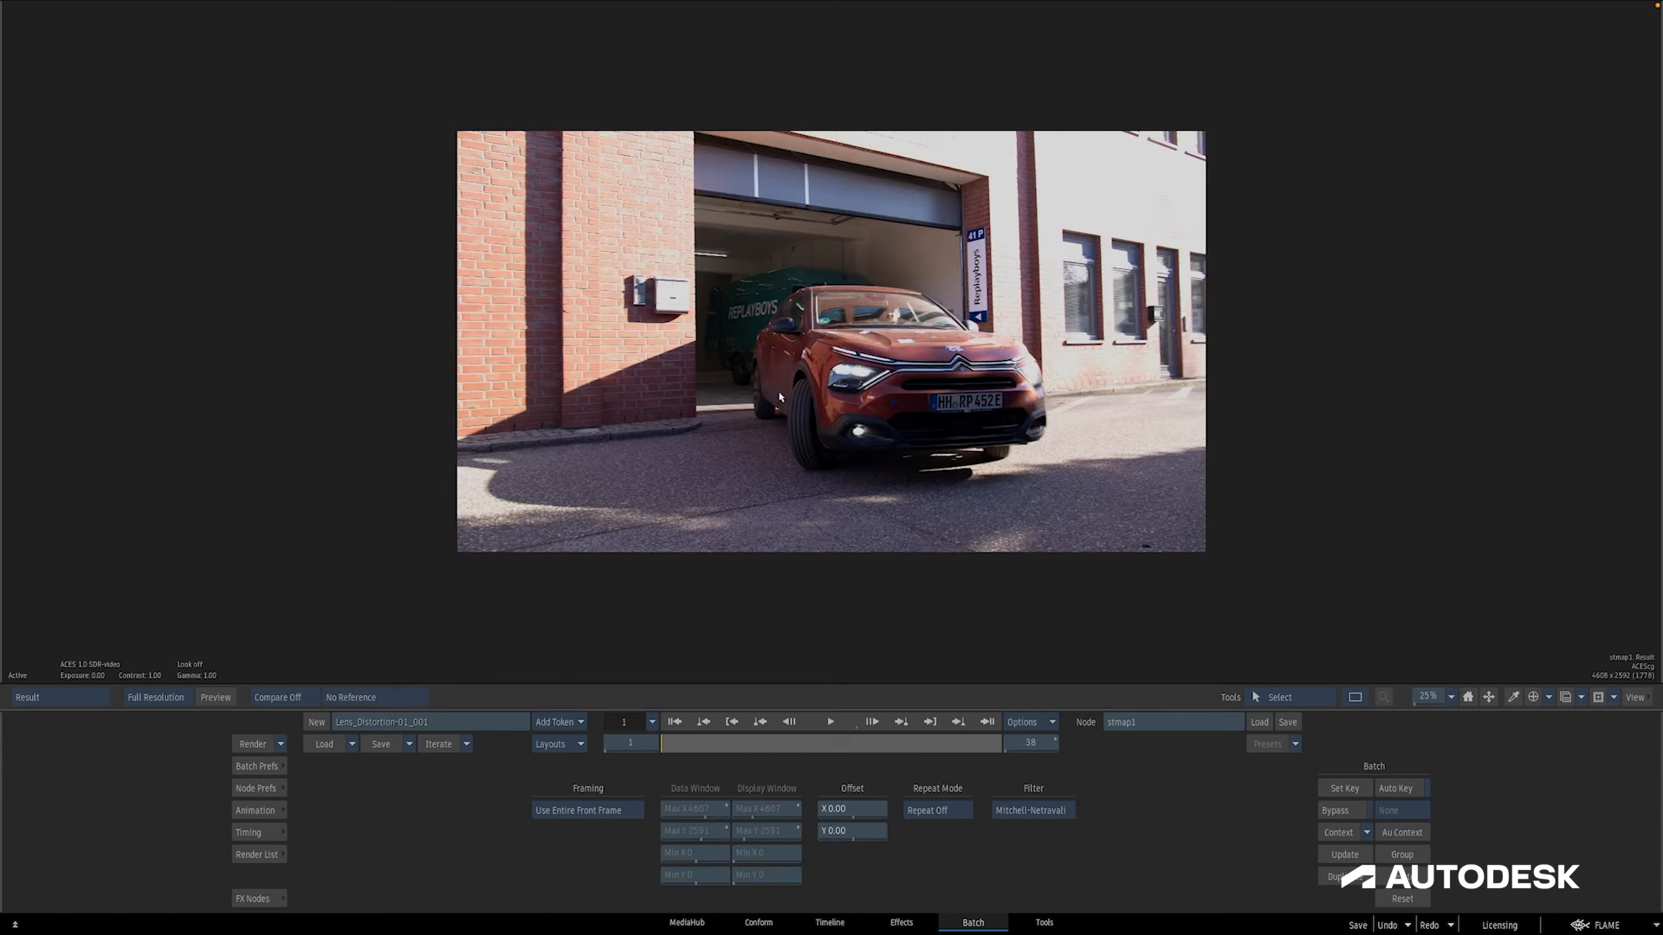
pyautogui.press('Escape')
# - Add Write File nodes for the UNDISTORT and REDISTORT maps from the Lens Distortion node and render both as EXR files
pyautogui.click(252, 898)
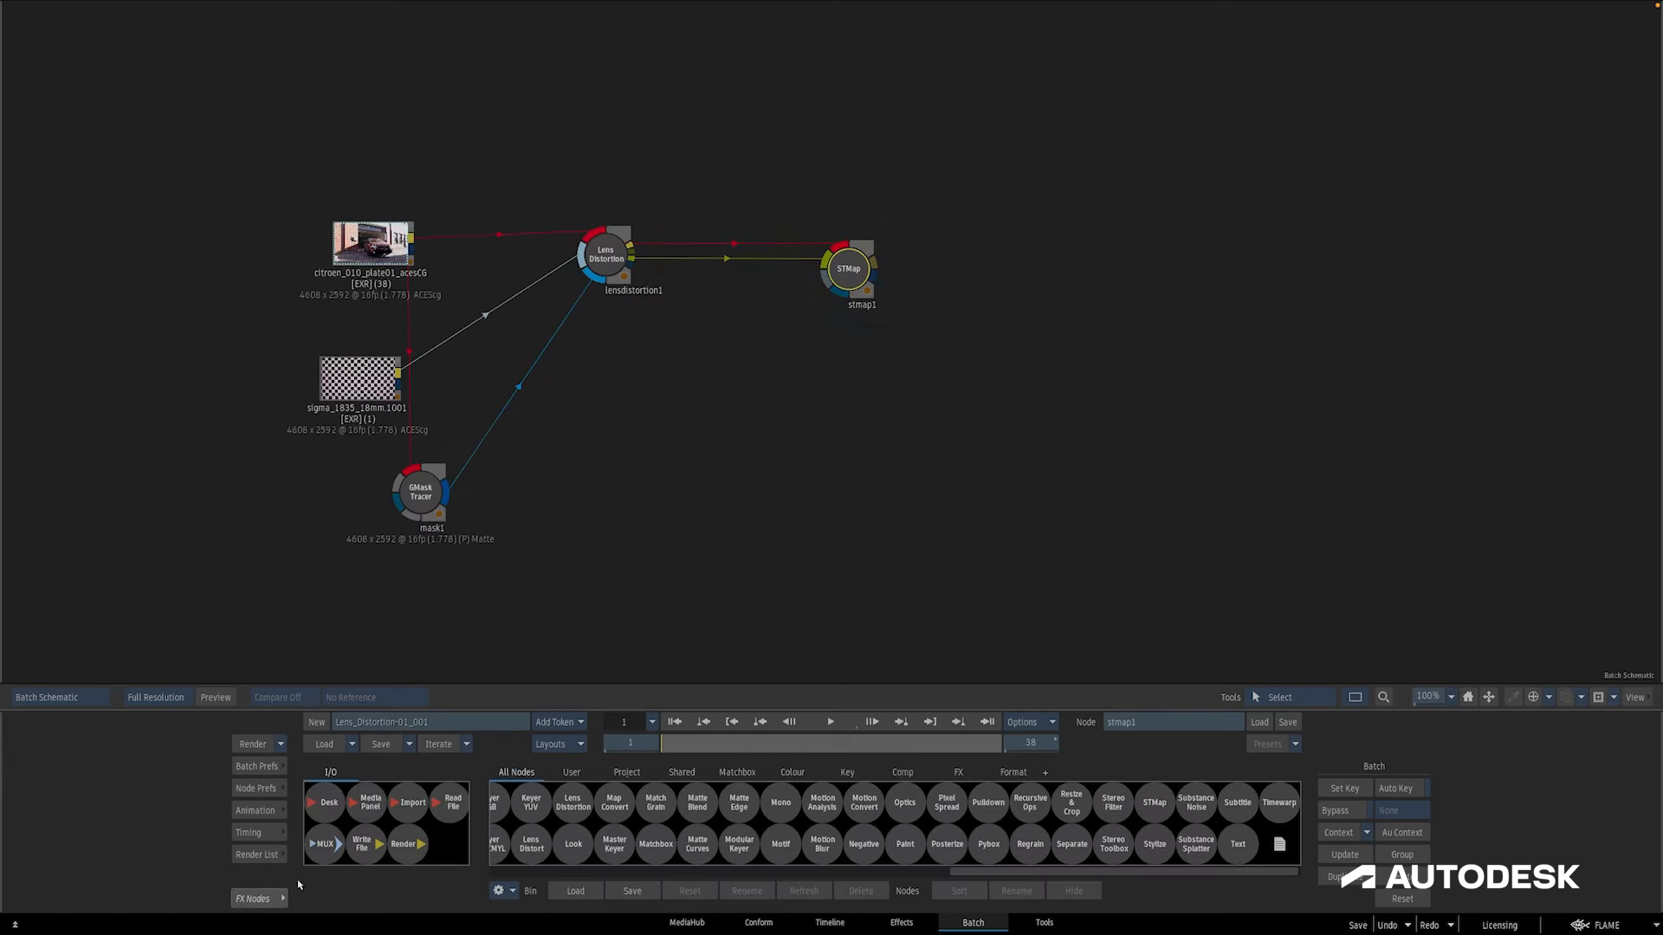
pyautogui.moveTo(555, 698); pyautogui.dragTo(736, 330)
pyautogui.moveTo(751, 493); pyautogui.dragTo(745, 452)
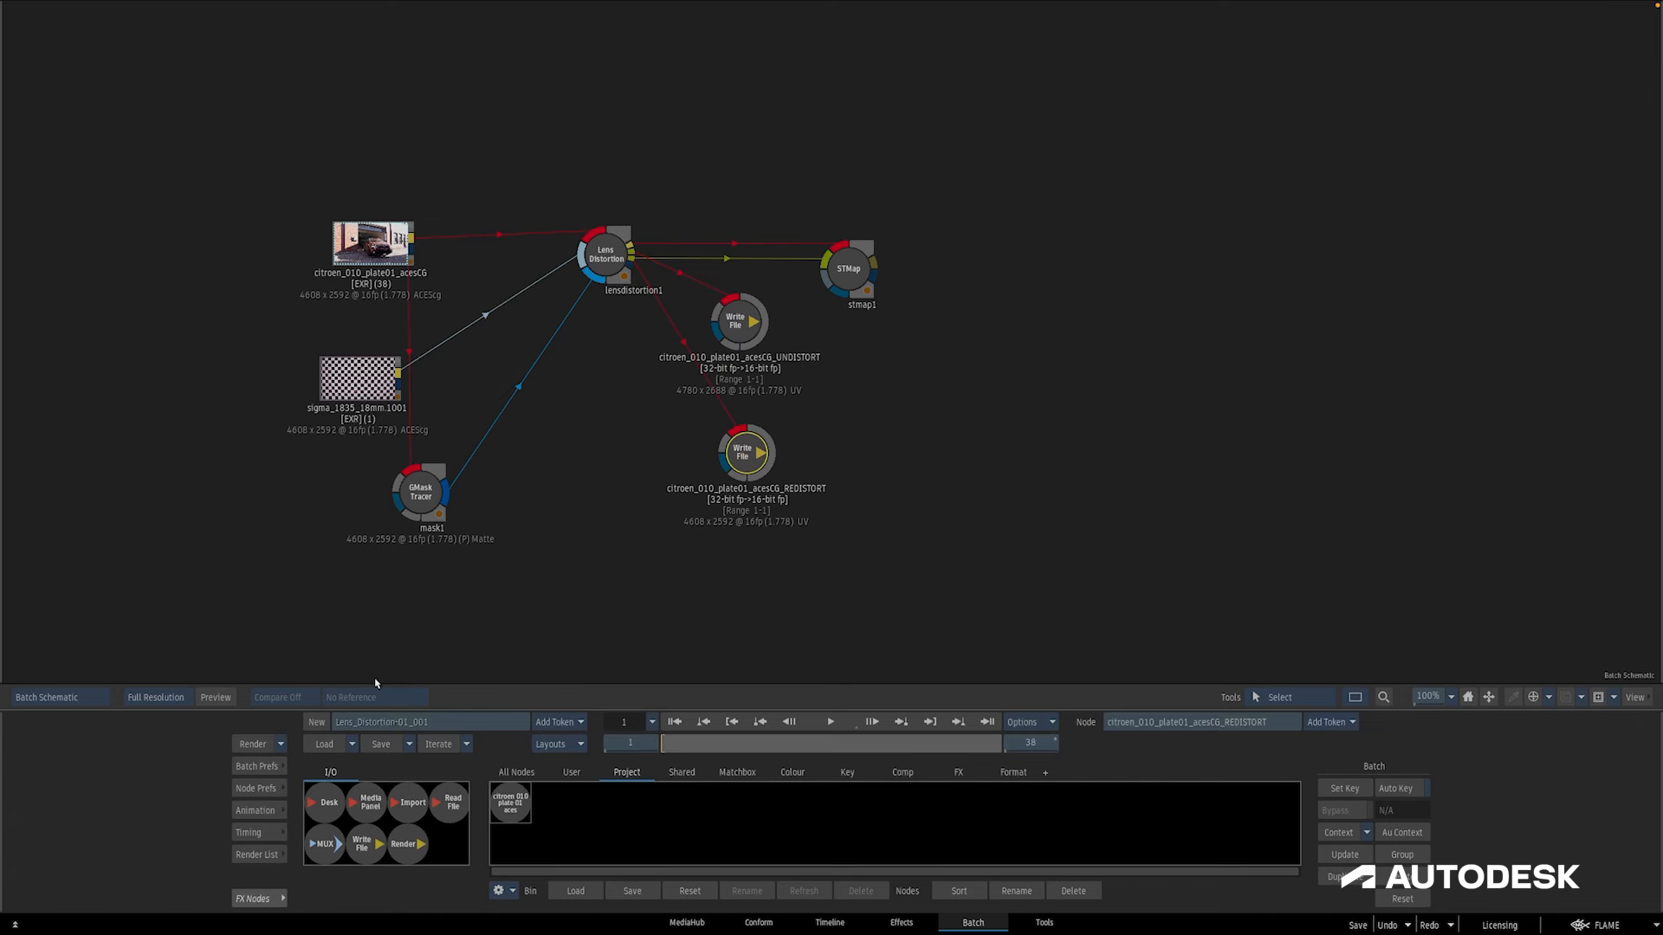
pyautogui.click(253, 743)
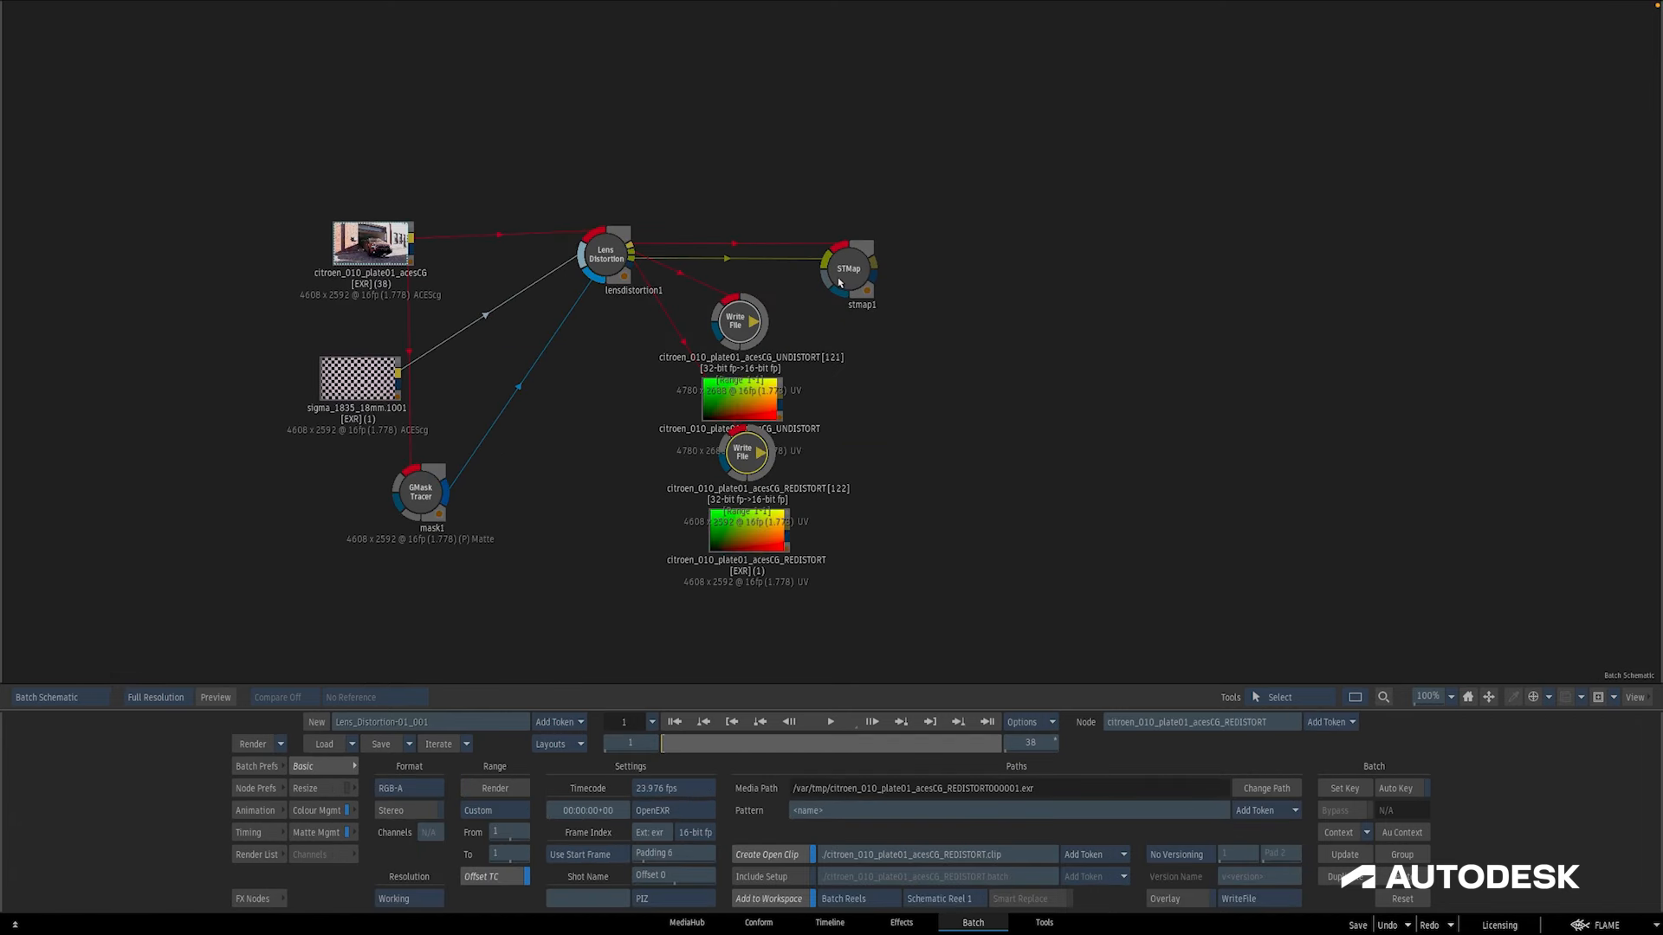
# - Move the STMap node aside, feed it the rendered REDISTORT map instead of the live one, and view its result
pyautogui.moveTo(838, 282); pyautogui.dragTo(967, 300)
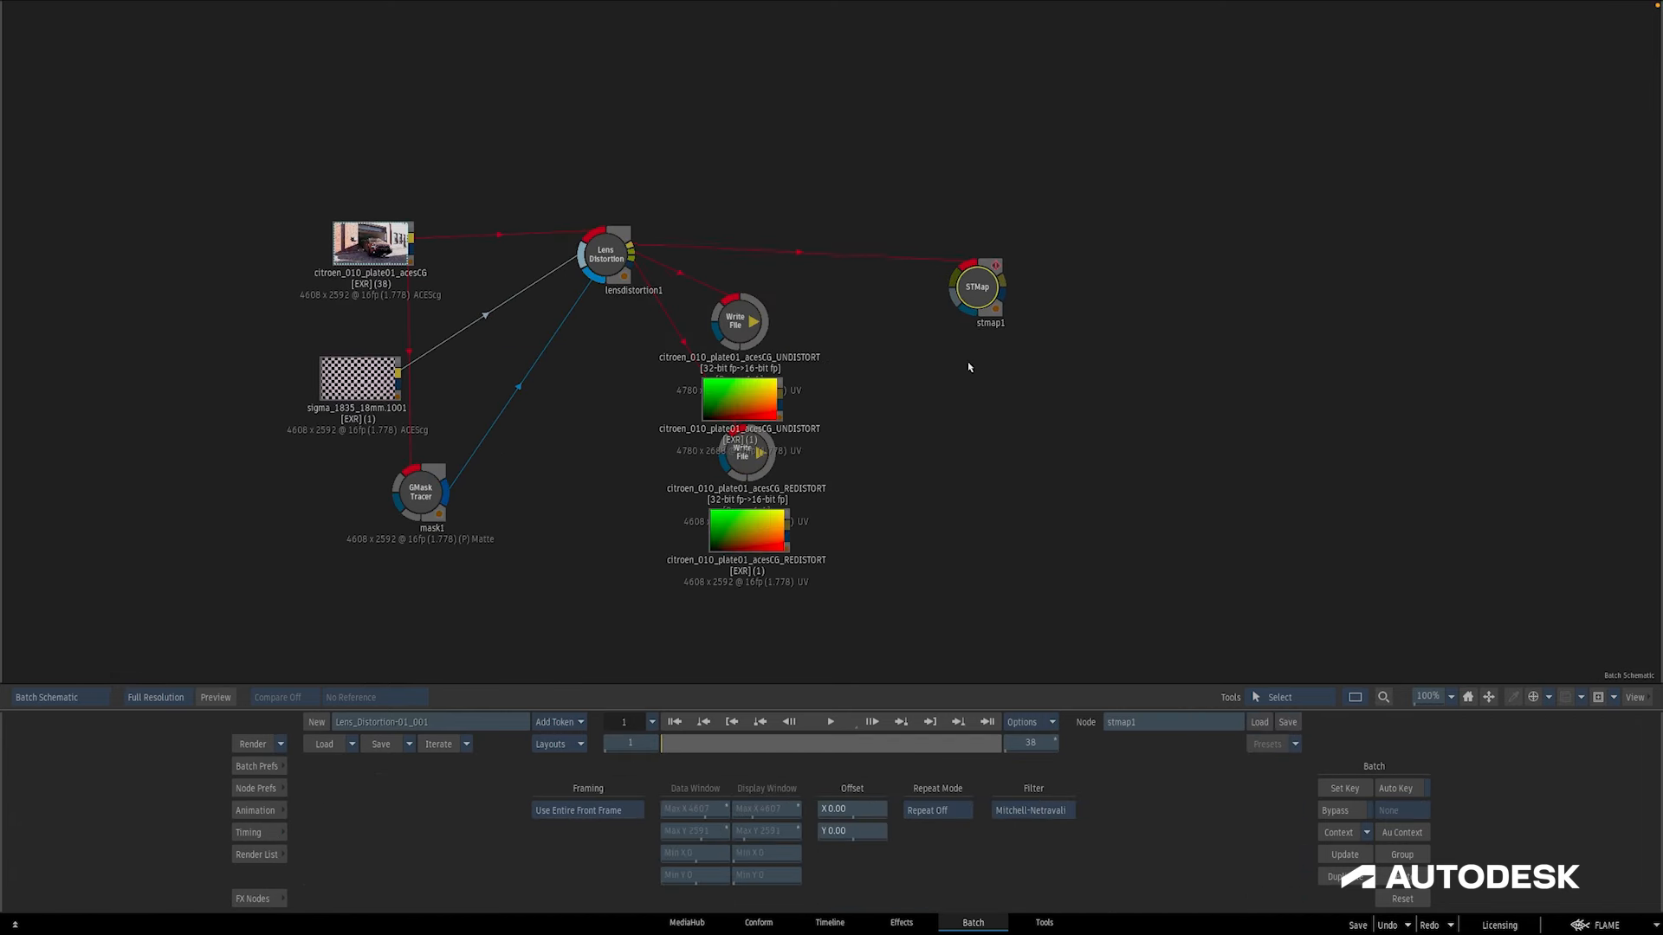
pyautogui.moveTo(969, 367); pyautogui.dragTo(916, 251)
pyautogui.press('F4')
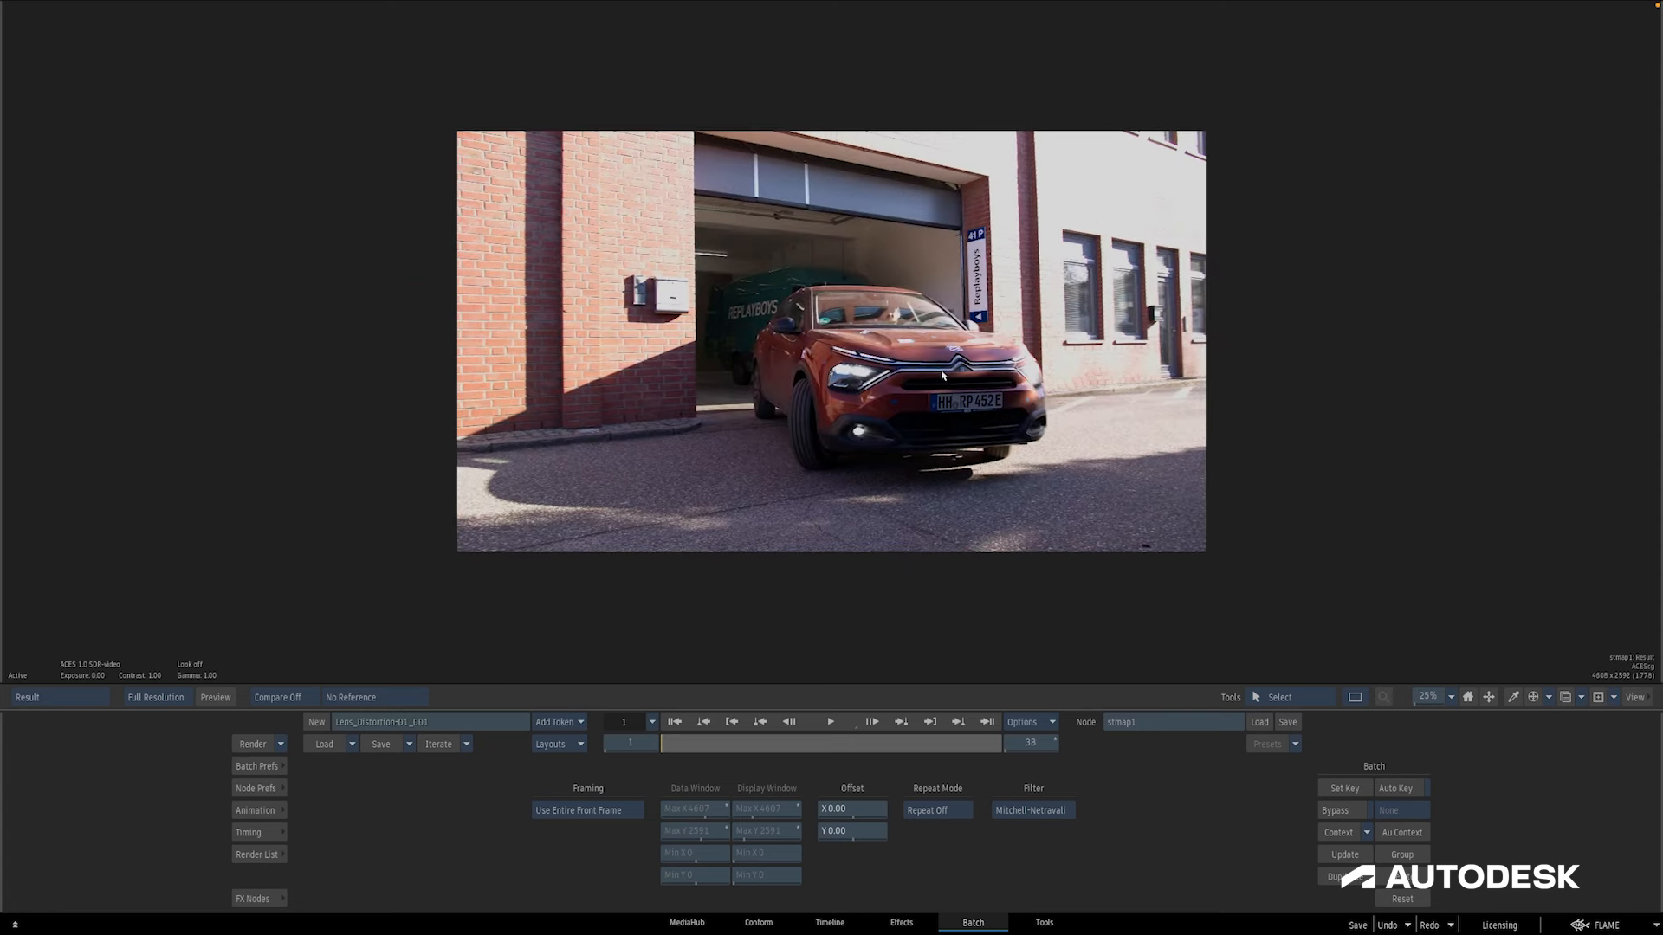
# - Delete the STMap node, both Write File nodes and the rendered map clips from the schematic
pyautogui.press('F4')
pyautogui.moveTo(1045, 183); pyautogui.dragTo(645, 650)
pyautogui.moveTo(728, 320); pyautogui.dragTo(716, 932)
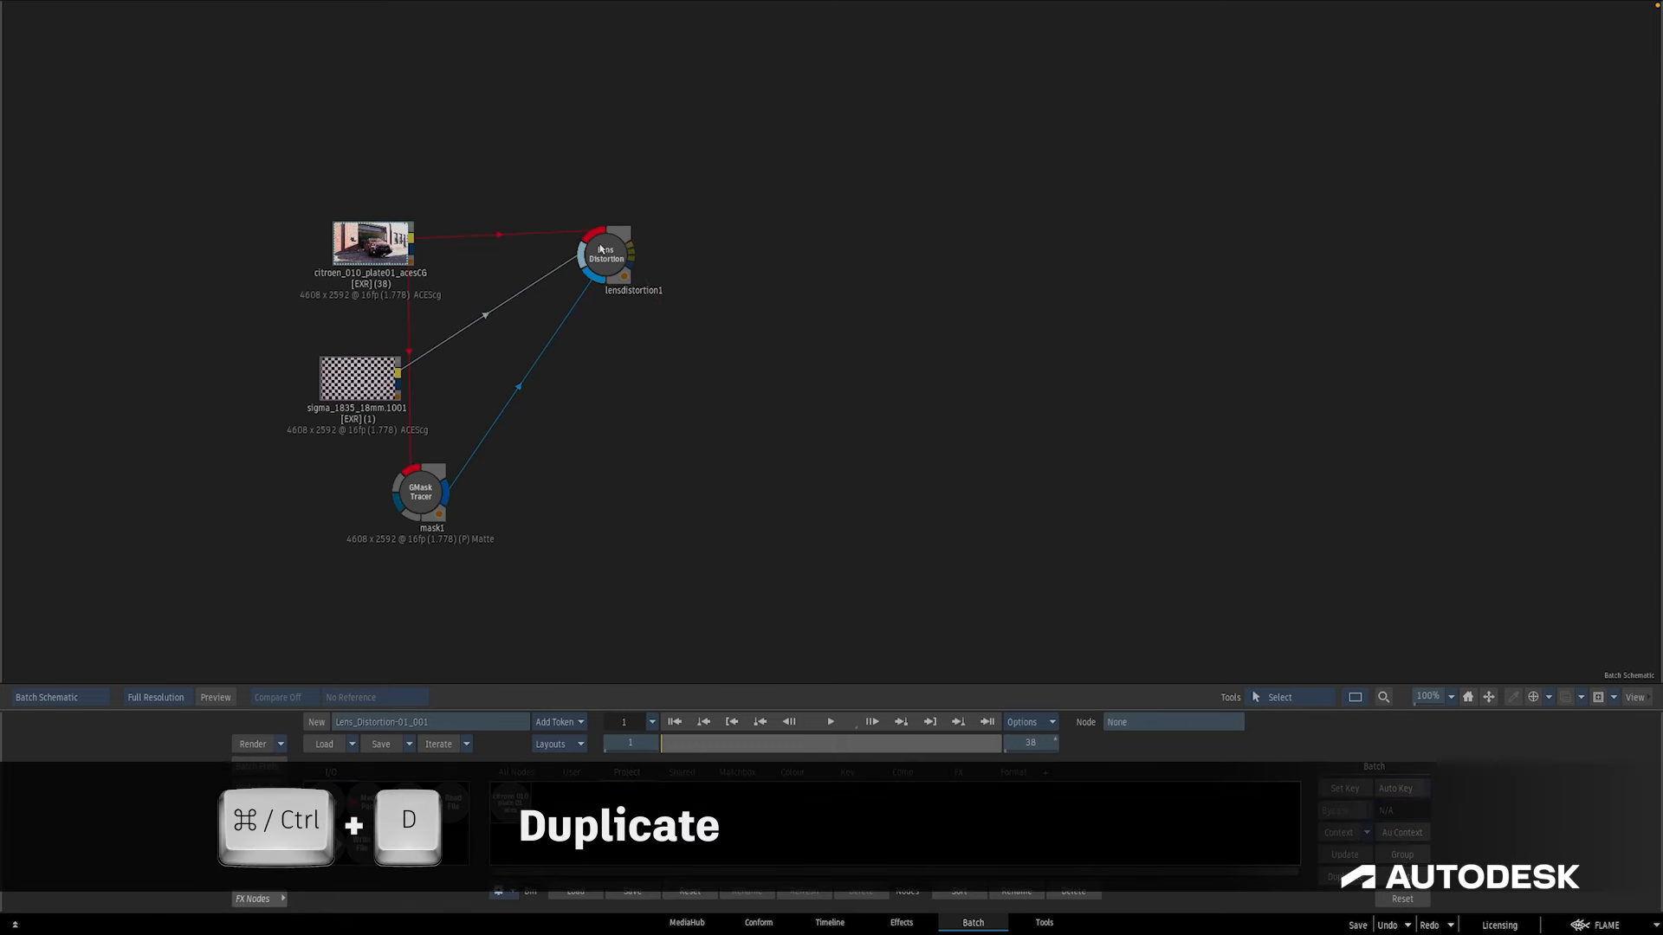
# - Duplicate the Lens Distortion node and connect the original's Result output to the copy, placed well downstream
pyautogui.click(608, 255)
pyautogui.hotkey('ctrl', 'd')
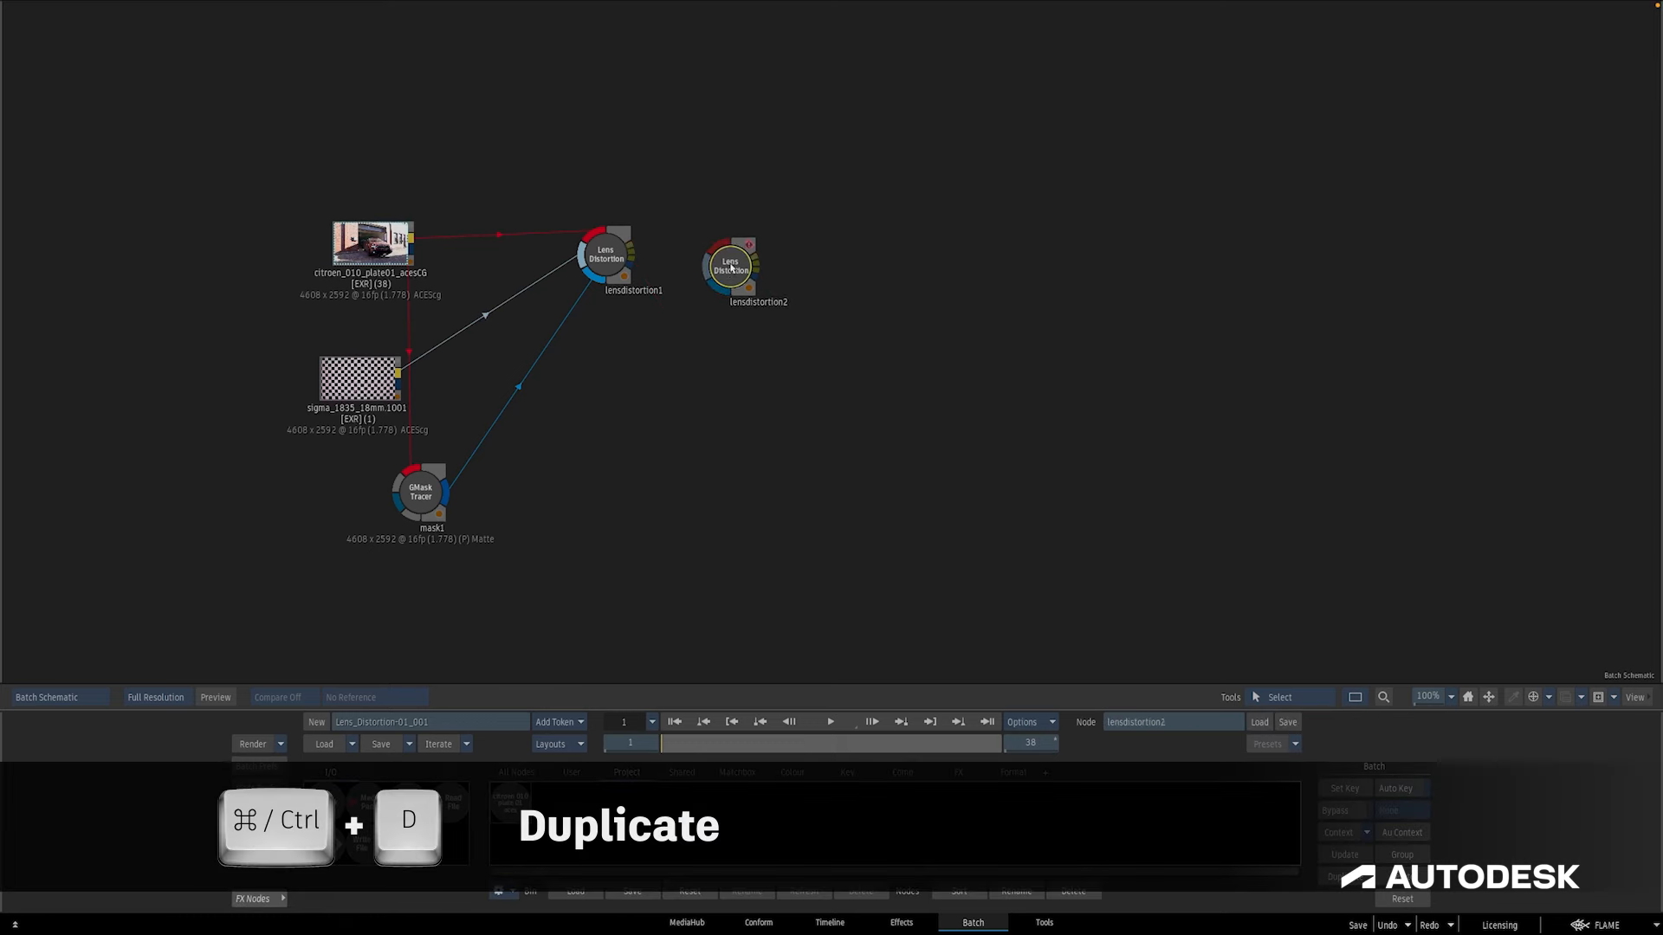
pyautogui.moveTo(663, 276); pyautogui.dragTo(1149, 267)
pyautogui.doubleClick(1149, 267)
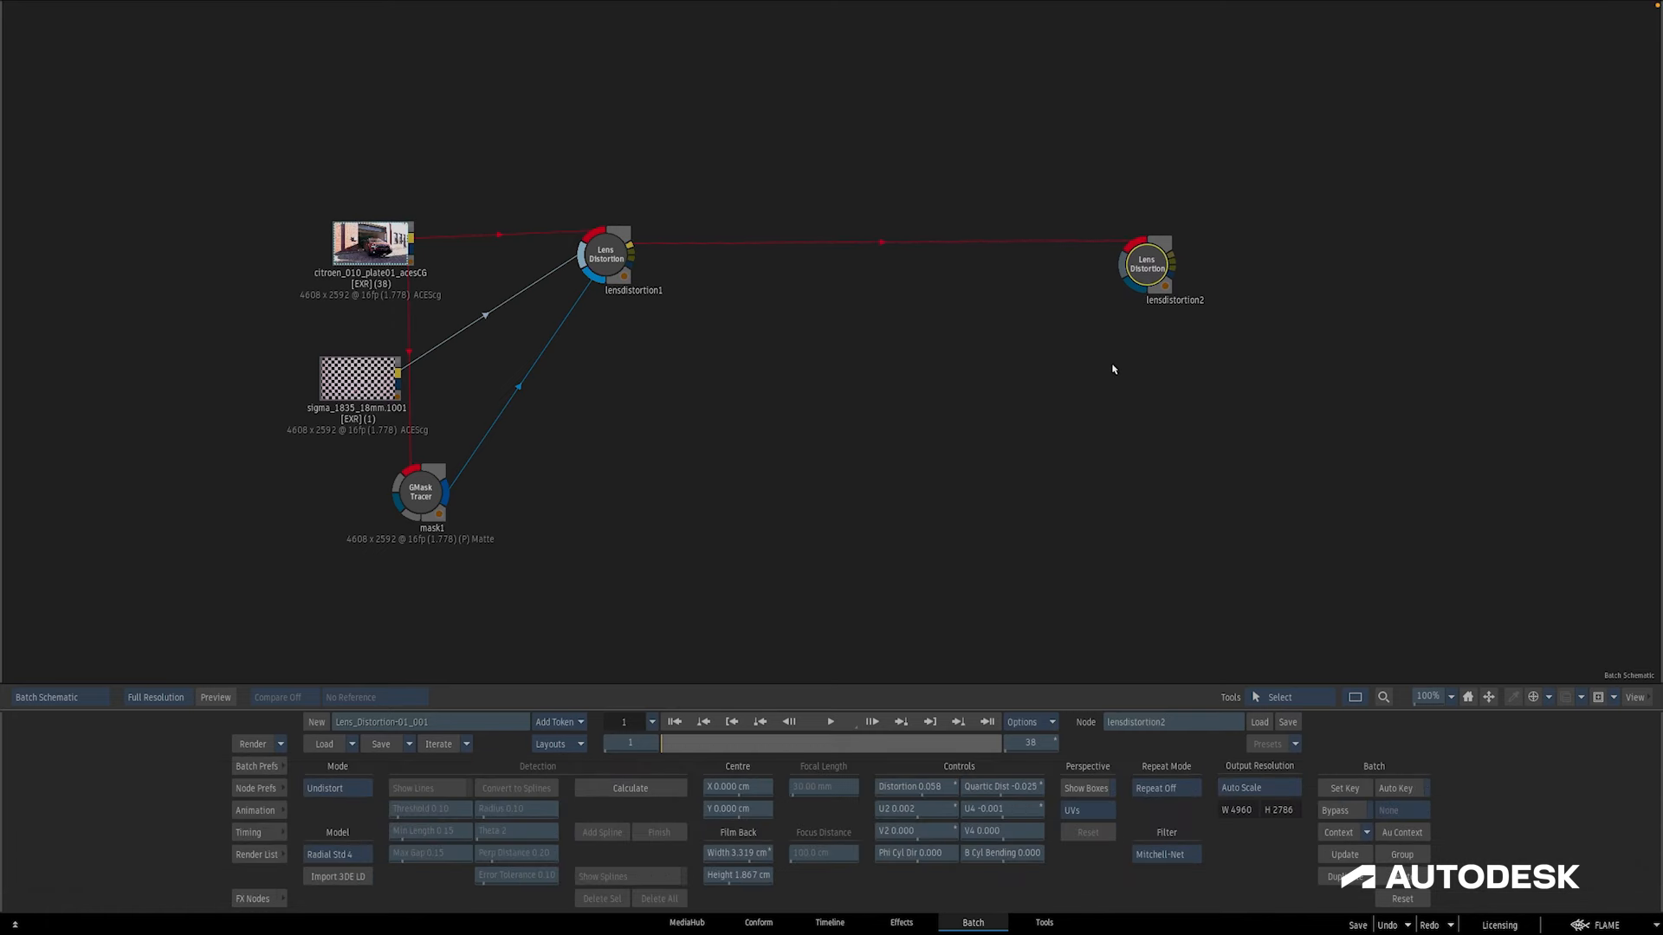
# - View the duplicated Lens Distortion node's result and set its mode to Distort
pyautogui.press('F4')
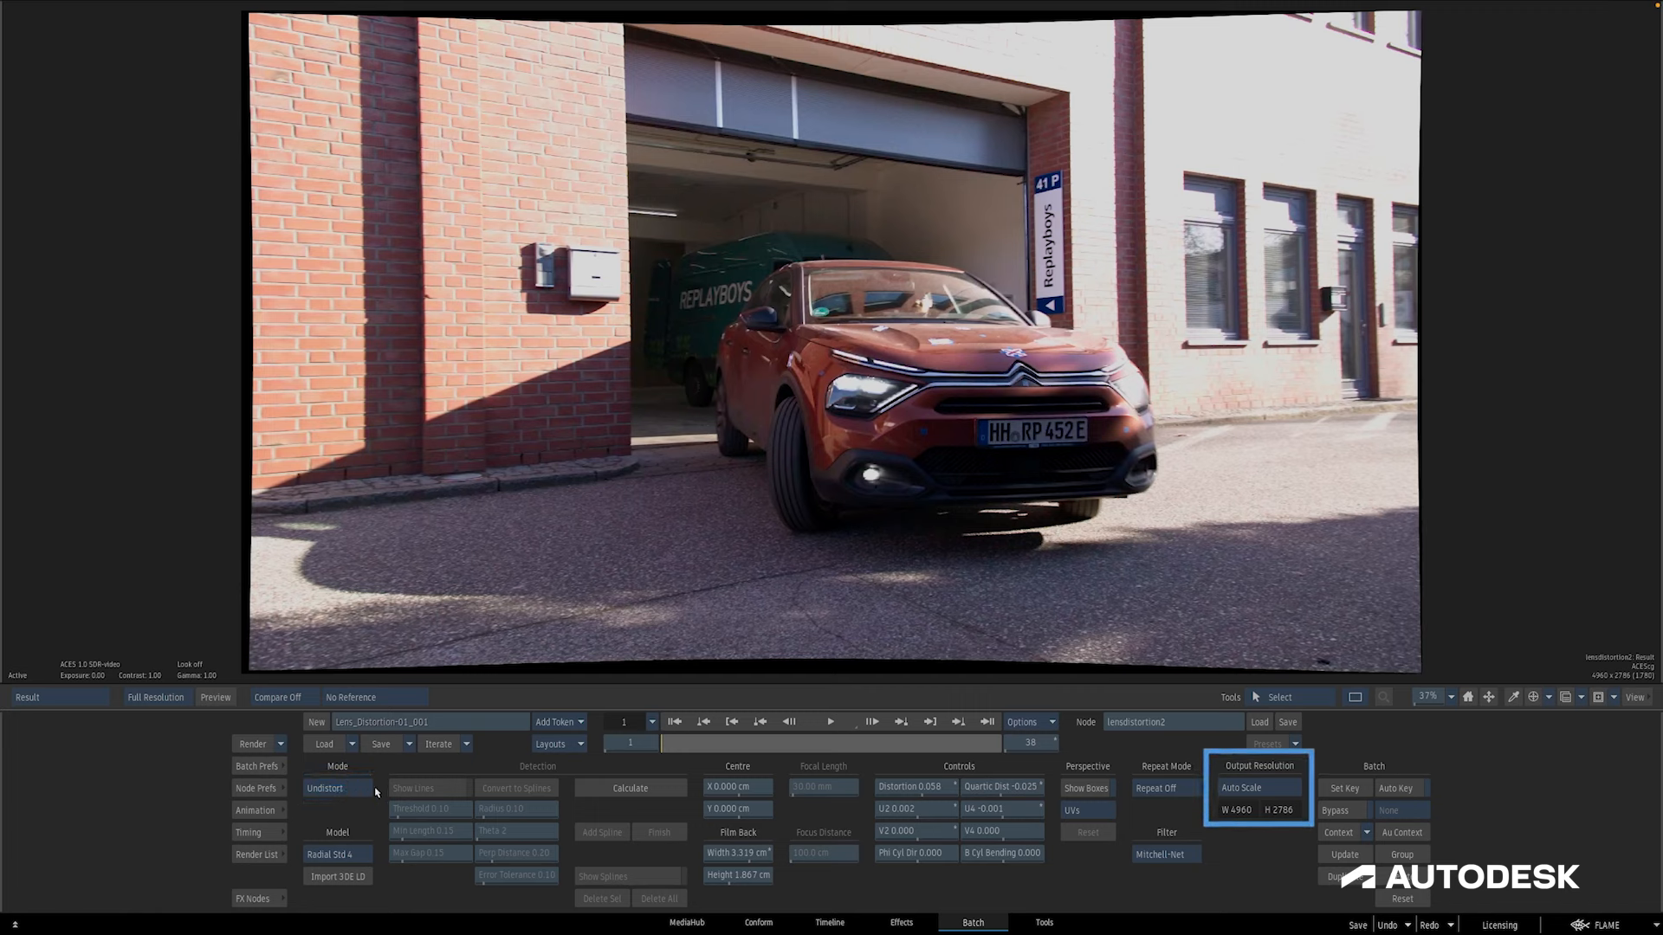
pyautogui.click(363, 790)
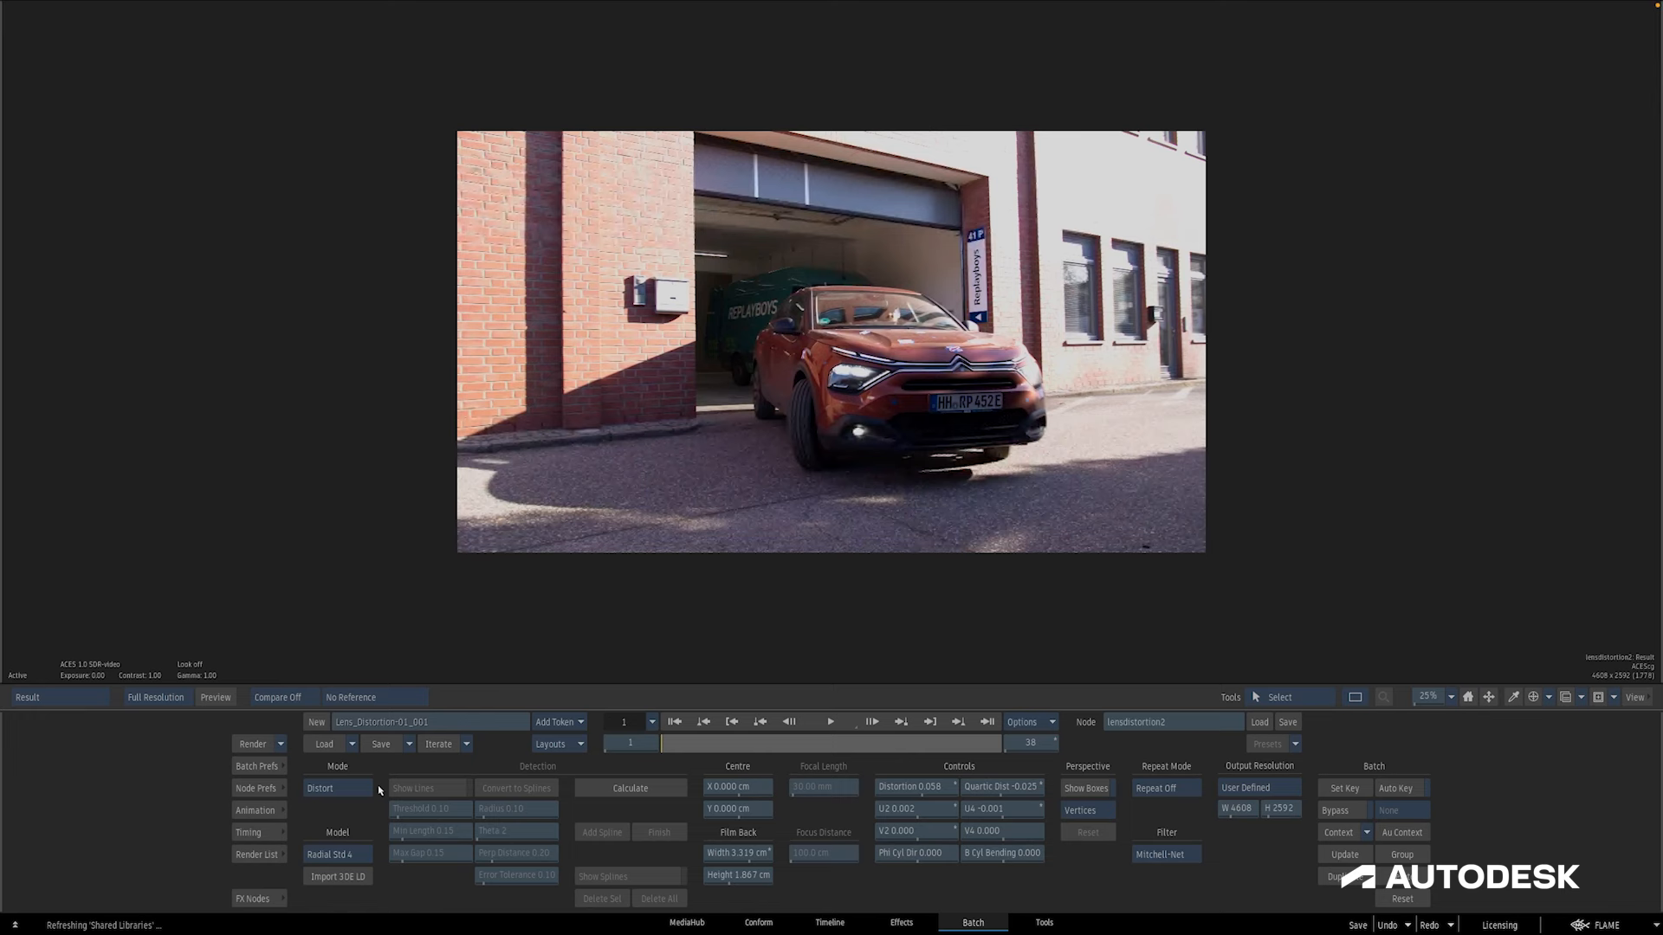
pyautogui.press('F1')
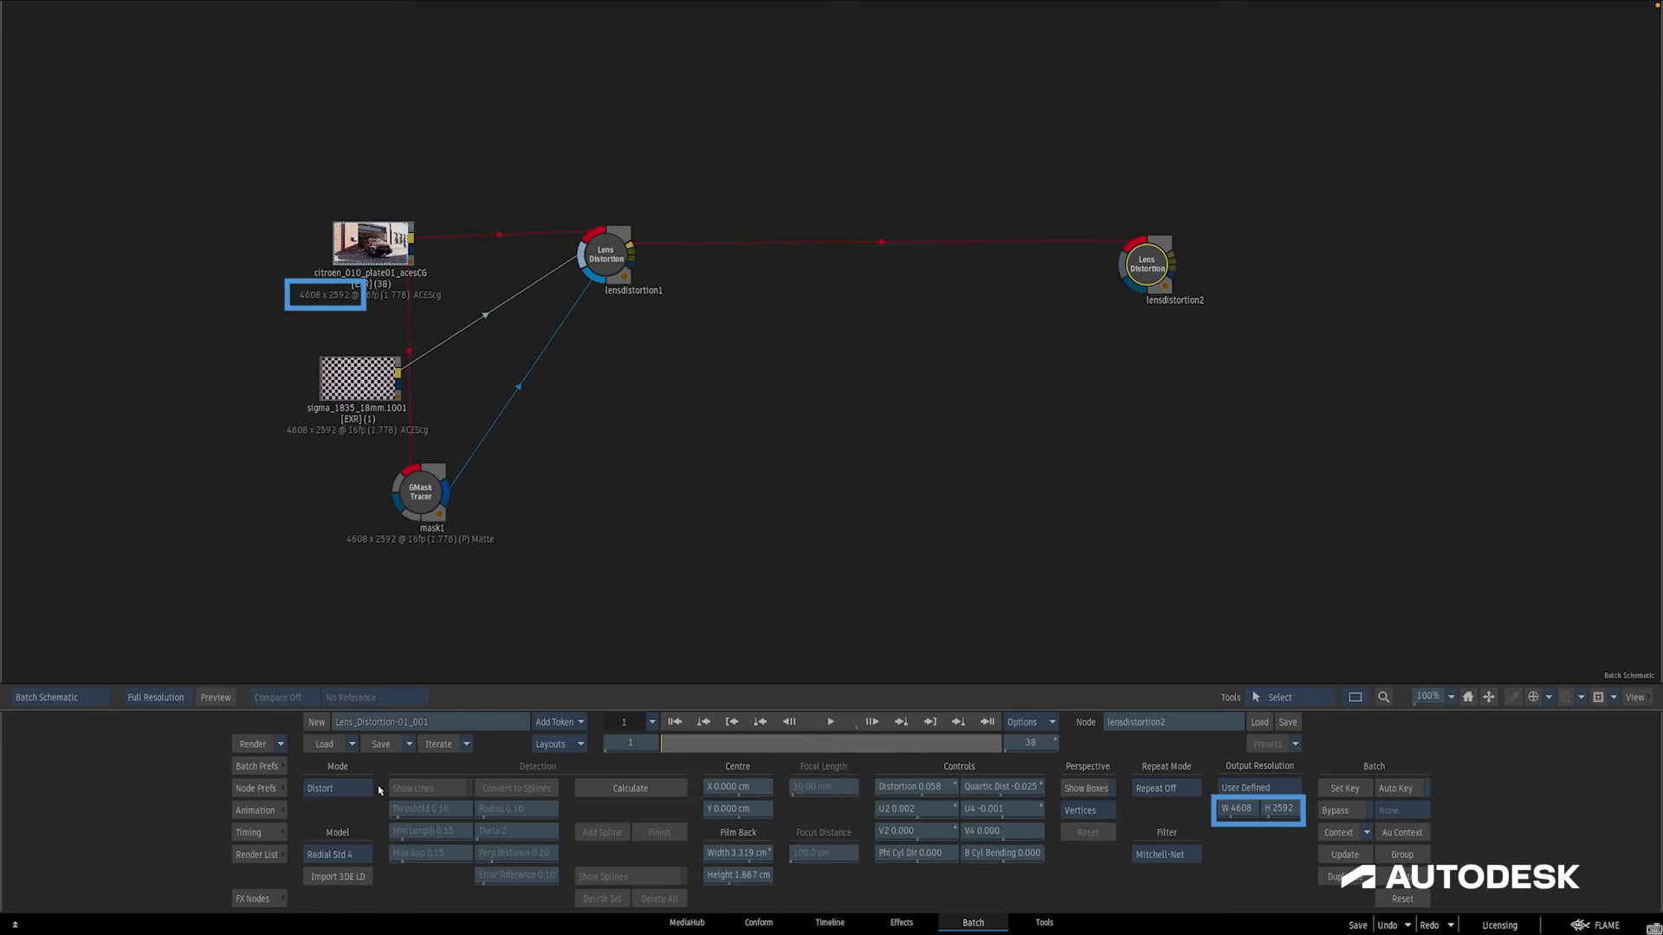
# - Check the settings of both Lens Distortion nodes and compare the second node's Front image with its redistorted Result
pyautogui.click(599, 260)
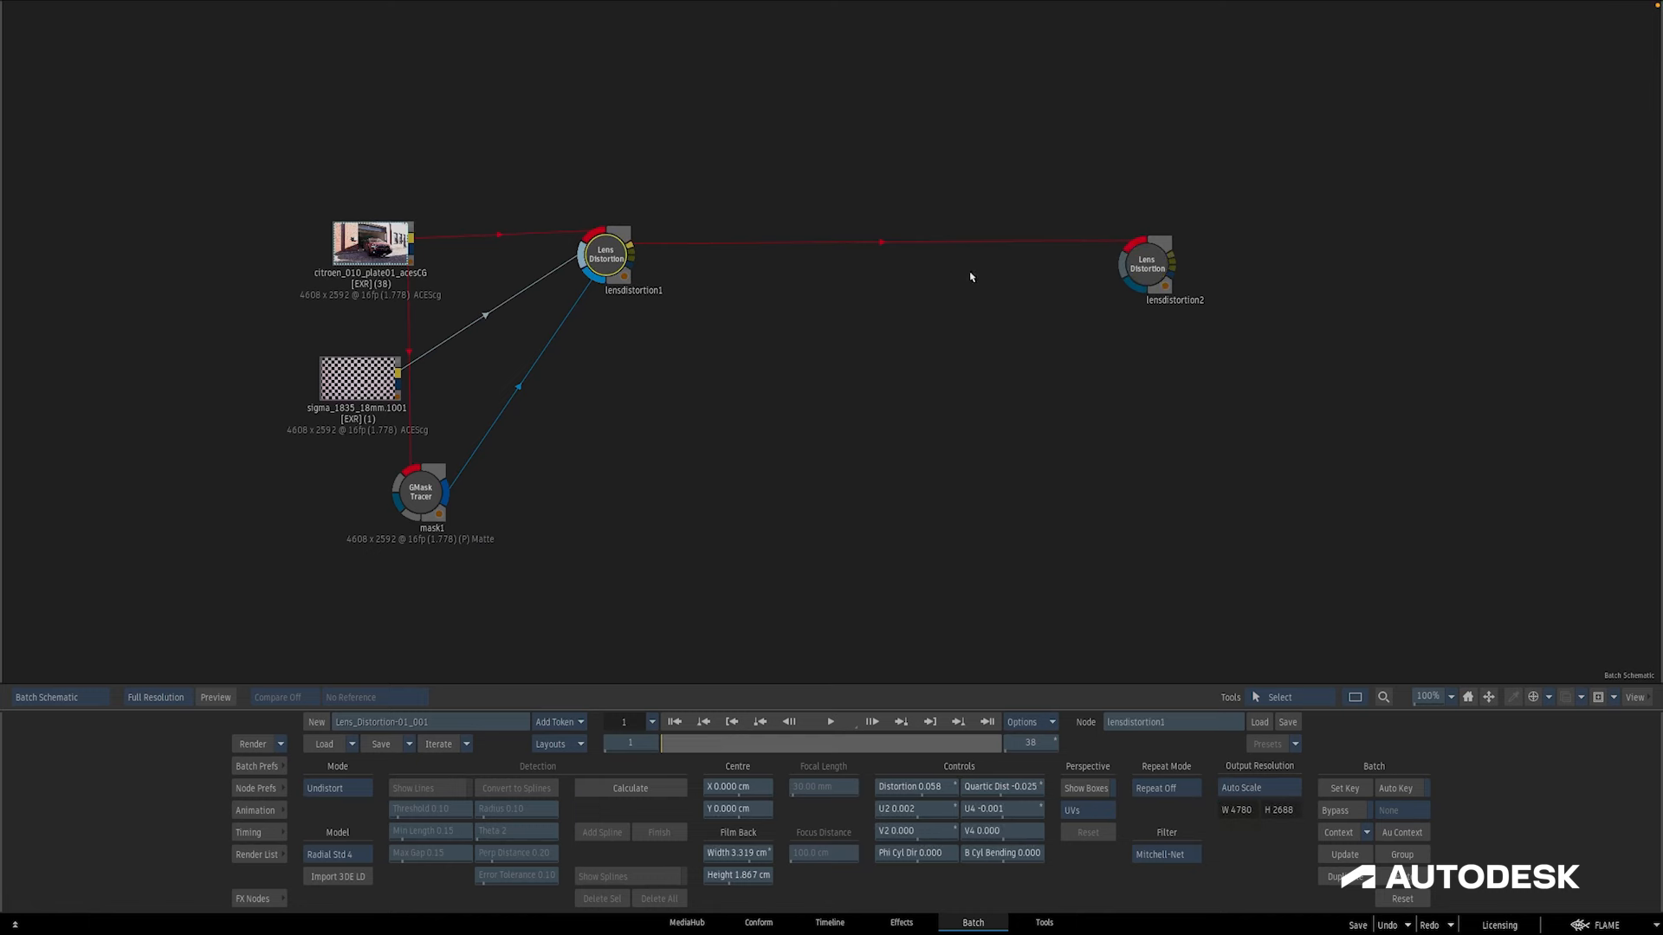
pyautogui.click(1138, 270)
pyautogui.press('F4')
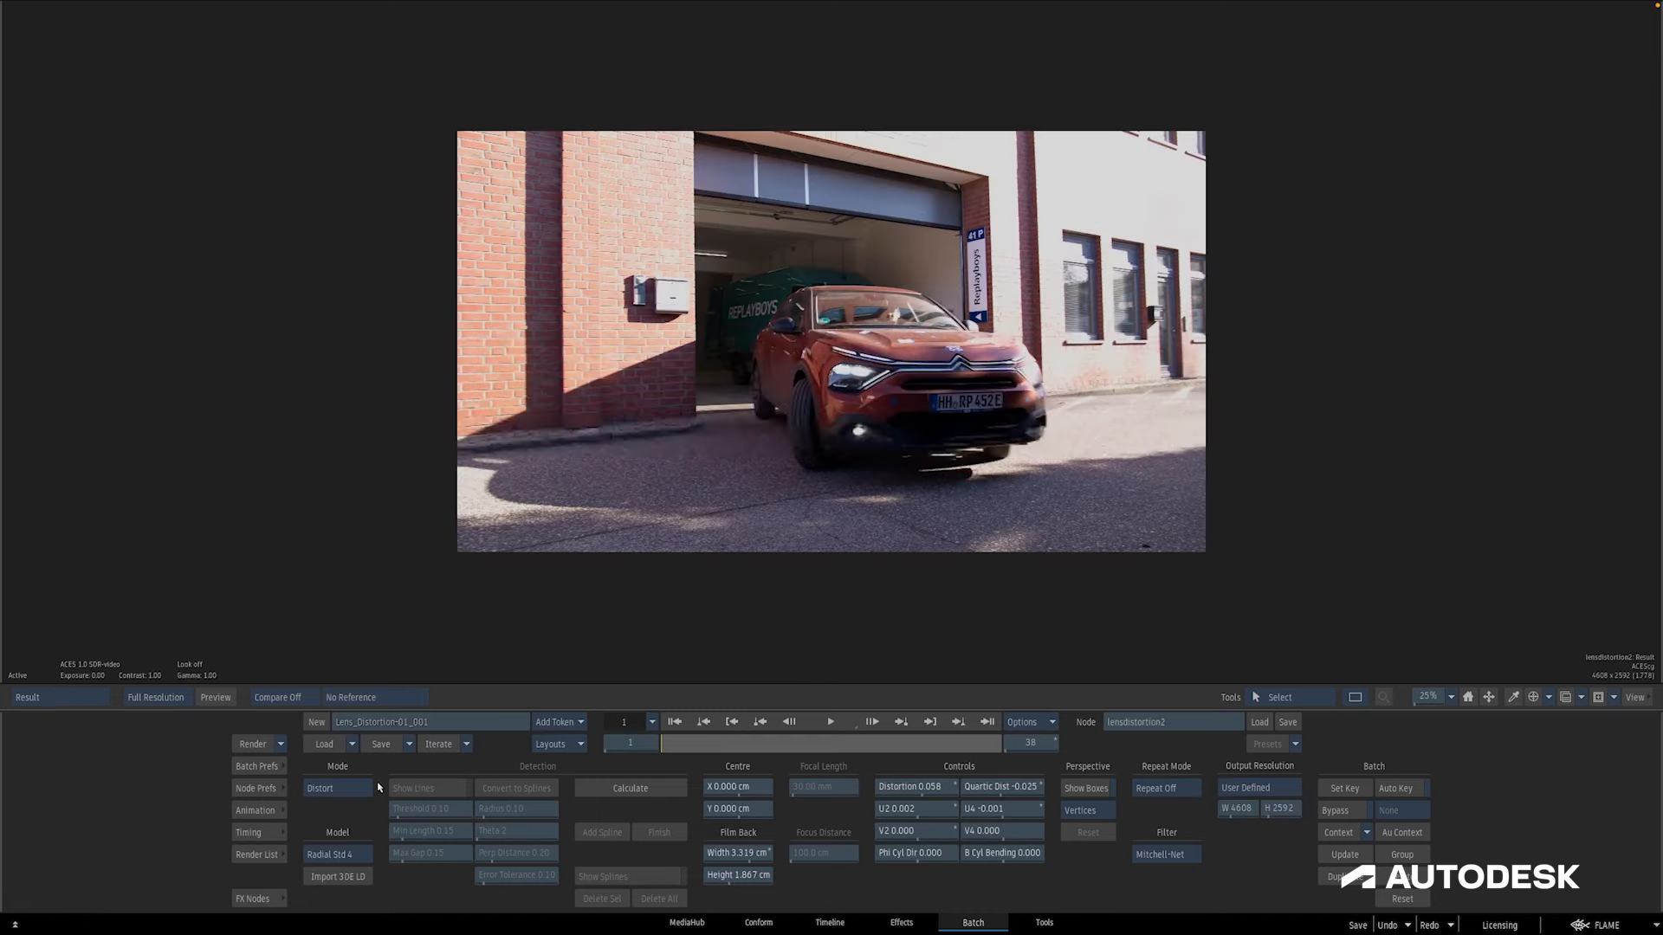
pyautogui.press('F1')
pyautogui.press('F4')
pyautogui.press('F1')
pyautogui.press('F4')
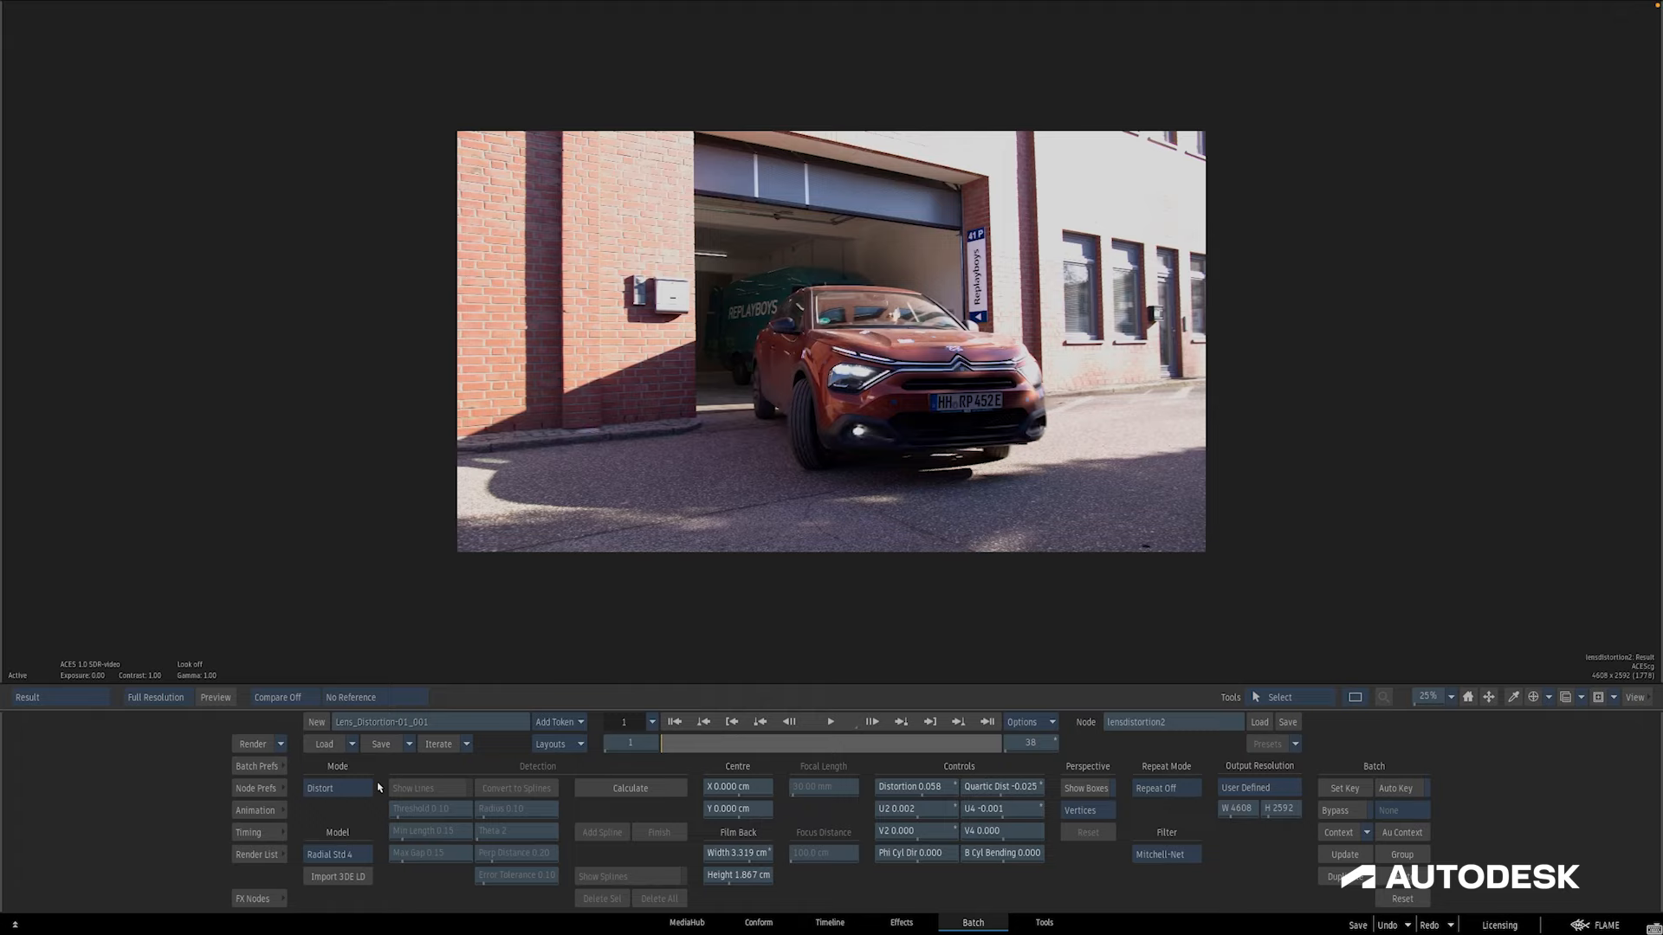